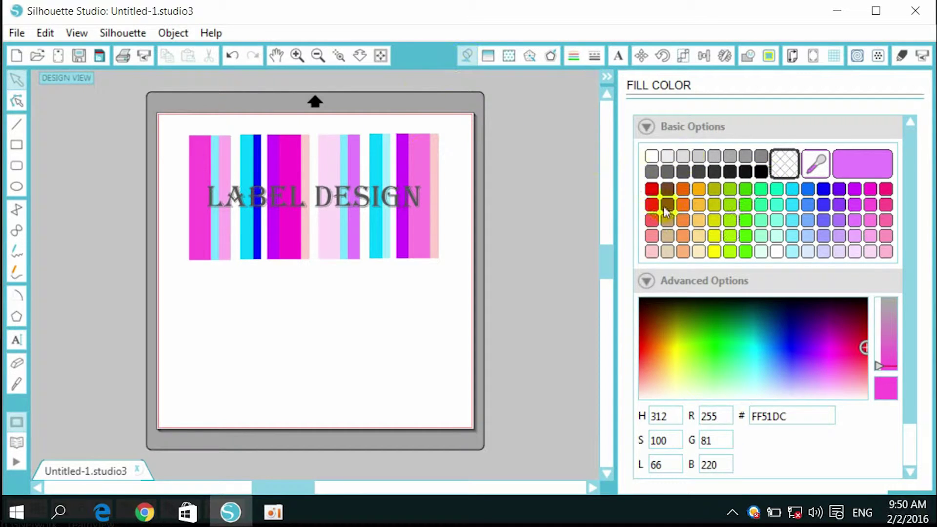
# - Select the colourless stripes below the label design to show their outlines
pyautogui.click(359, 194)
pyautogui.moveTo(164, 275); pyautogui.dragTo(461, 423)
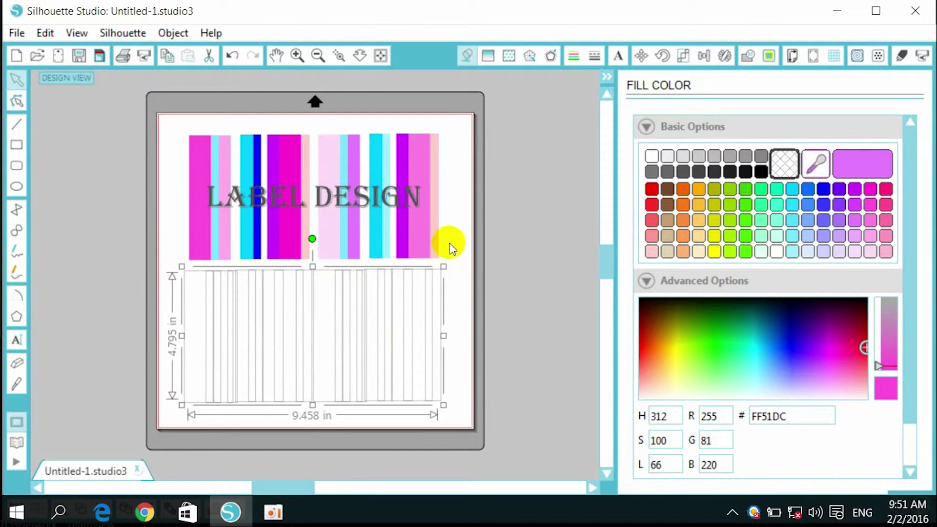
pyautogui.click(457, 160)
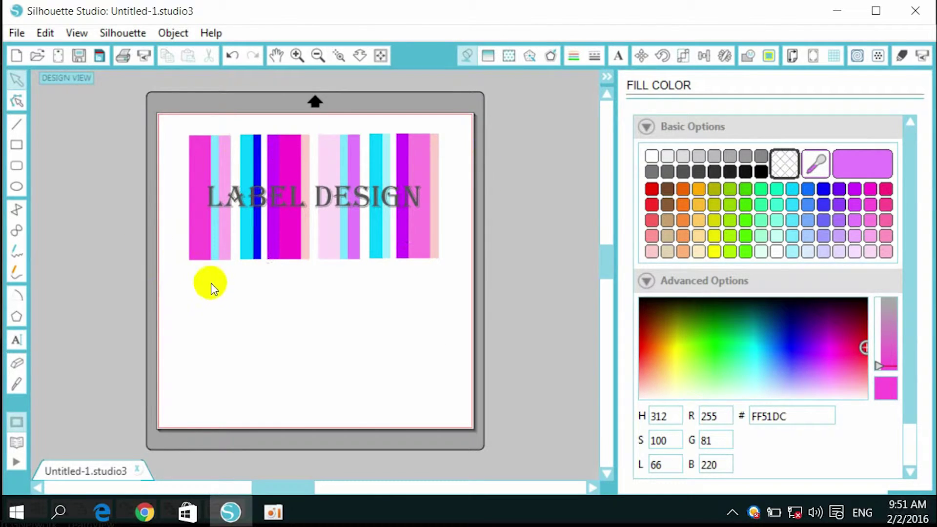
# - Set the line color of all the unfilled stripes below the label design to light gray DDDDDD
pyautogui.moveTo(173, 280); pyautogui.dragTo(458, 412)
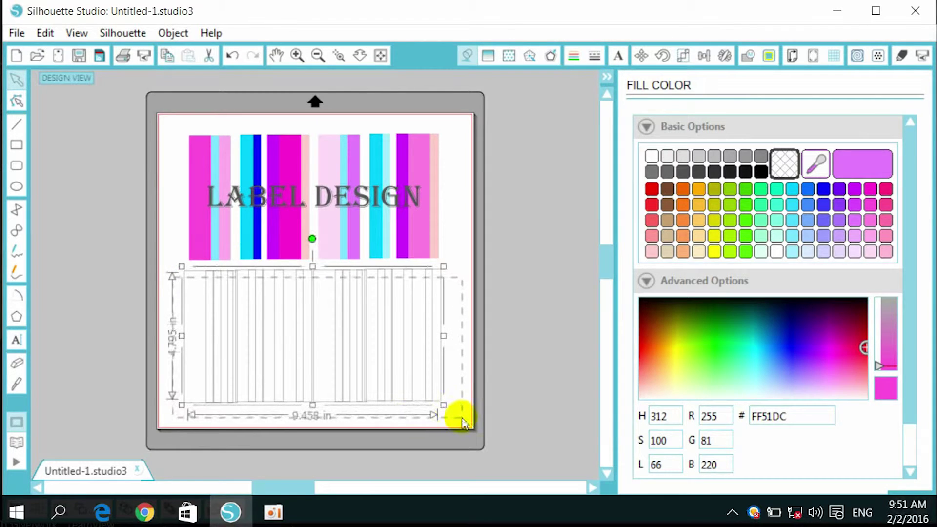
pyautogui.click(573, 58)
pyautogui.click(780, 162)
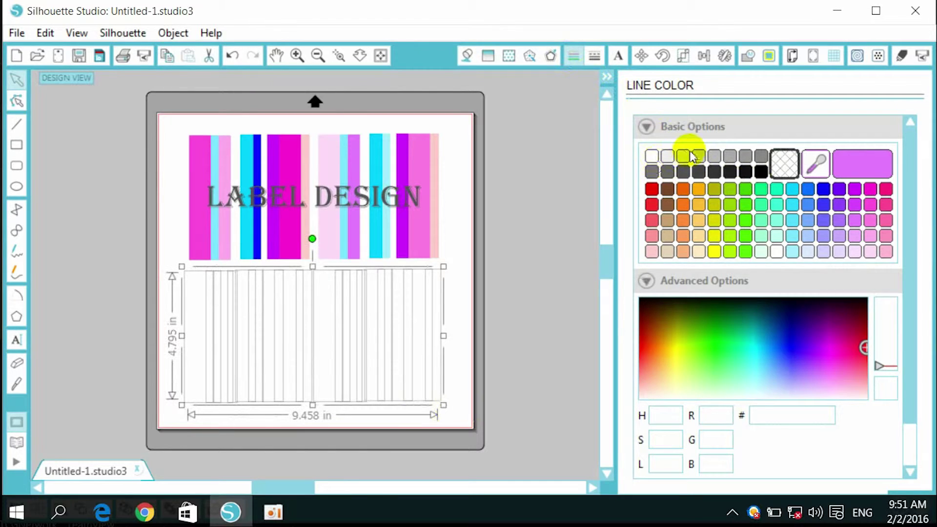
pyautogui.click(684, 160)
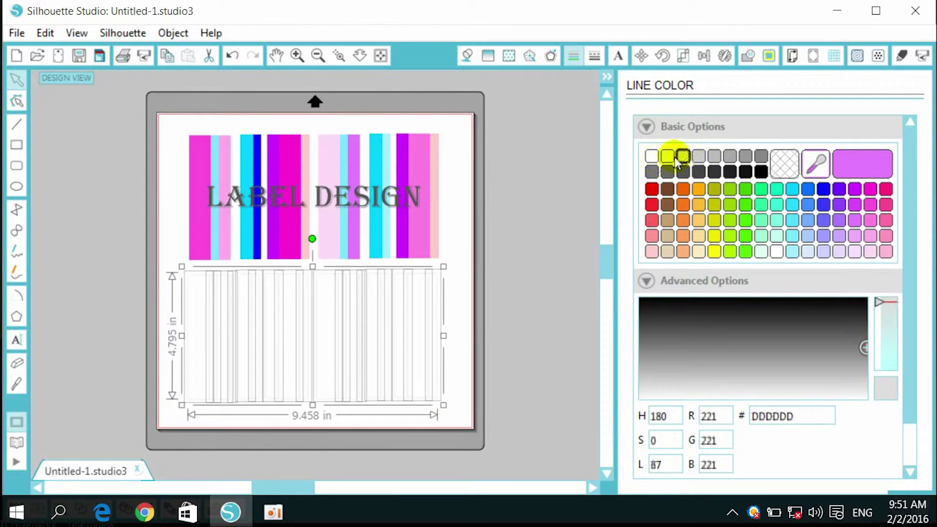
pyautogui.click(467, 56)
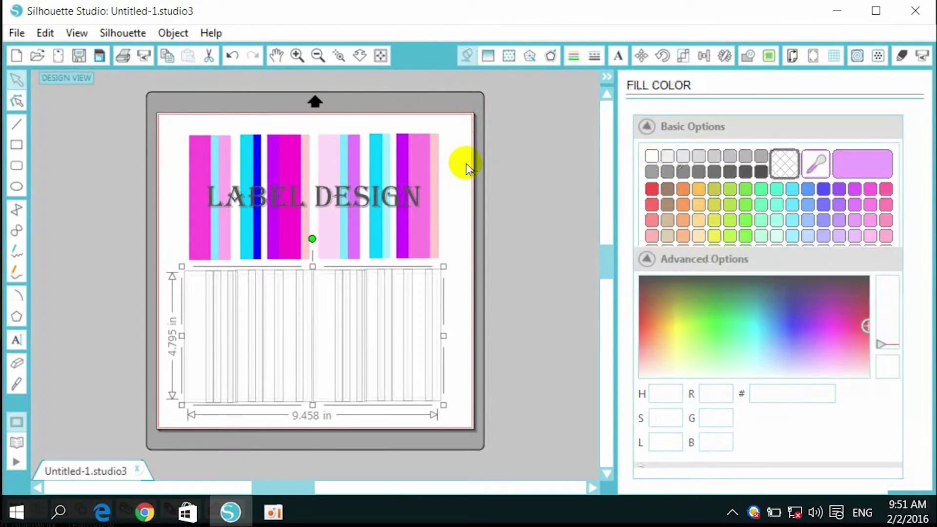
pyautogui.click(467, 163)
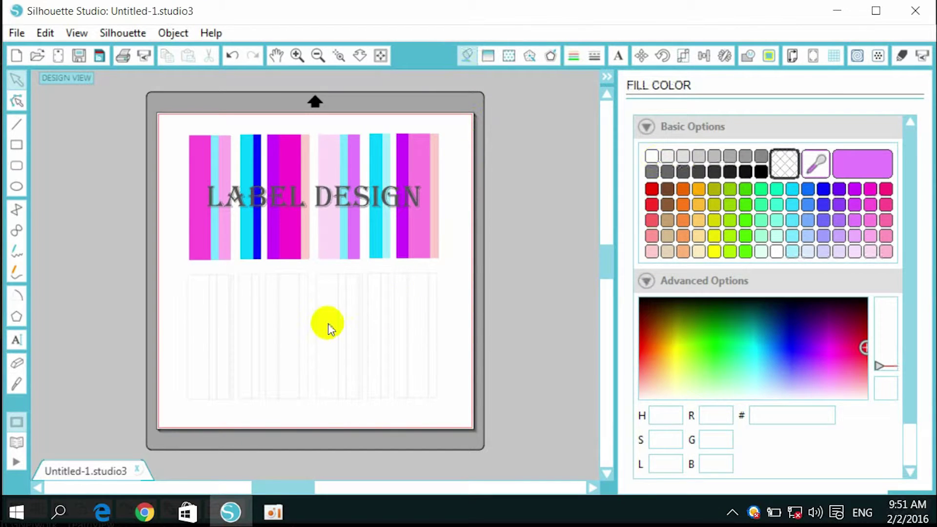
# - Fill the leftmost wide stripe of the lower row with cyan 00CBFF
pyautogui.click(200, 281)
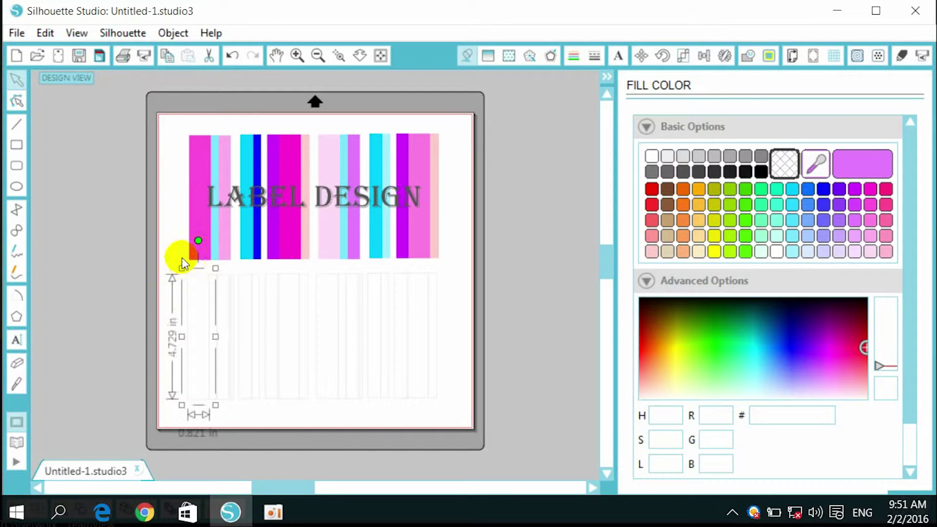
pyautogui.click(196, 266)
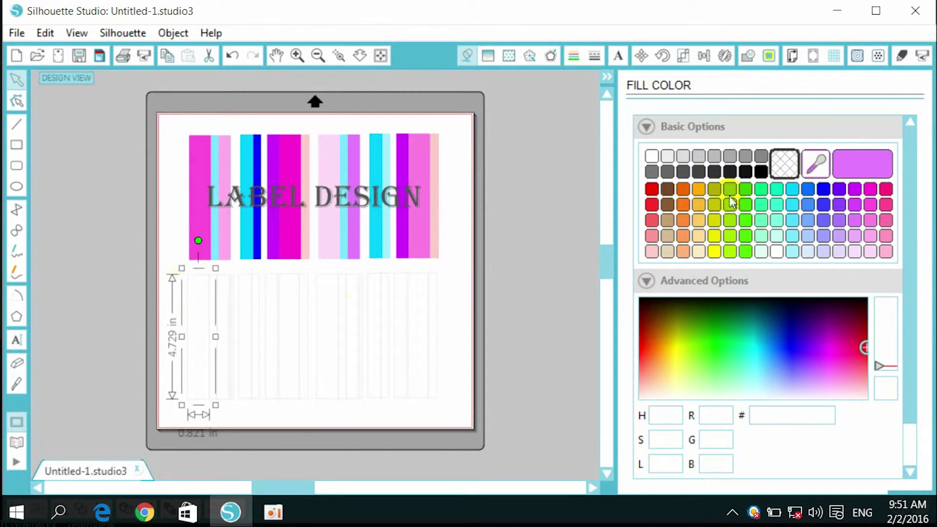
pyautogui.click(792, 190)
pyautogui.click(178, 240)
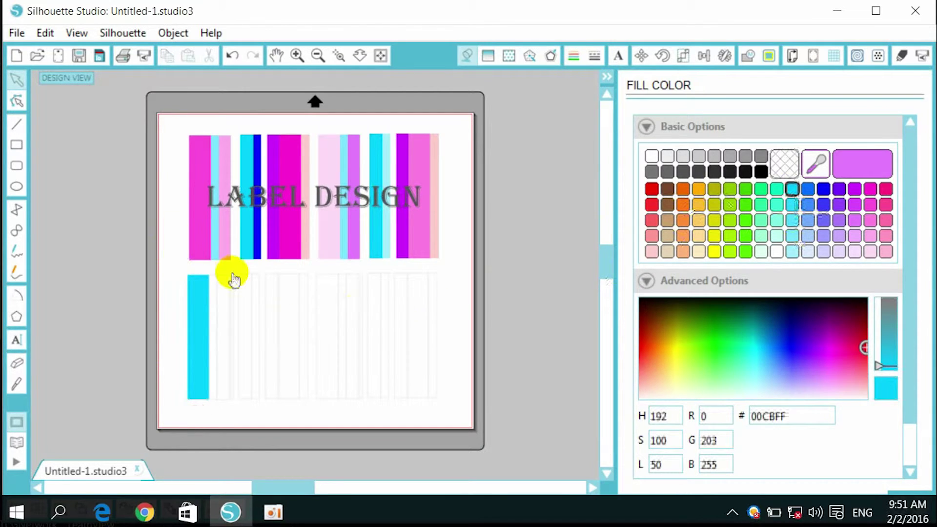
# - Fill the last stripe of the lower row's first group with bright pink FF51DC, leaving the narrow middle stripe unfilled
pyautogui.click(214, 282)
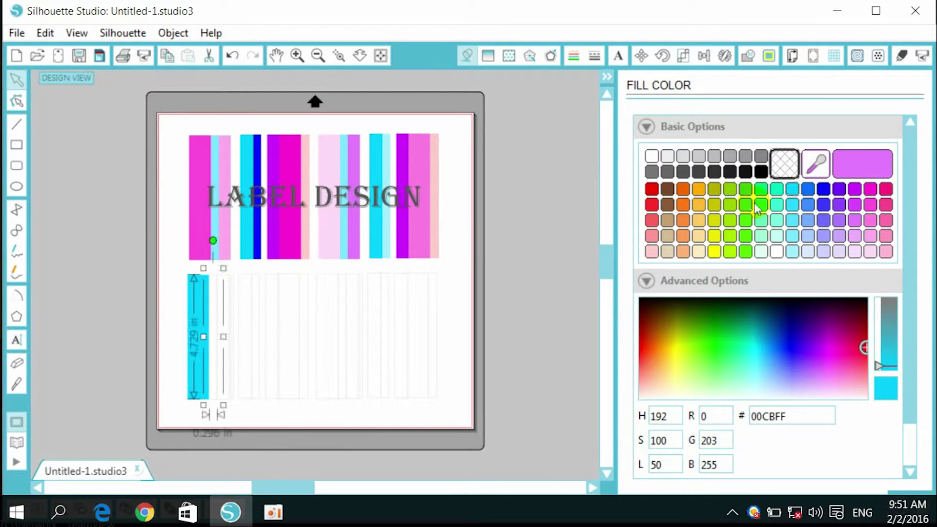
pyautogui.click(177, 278)
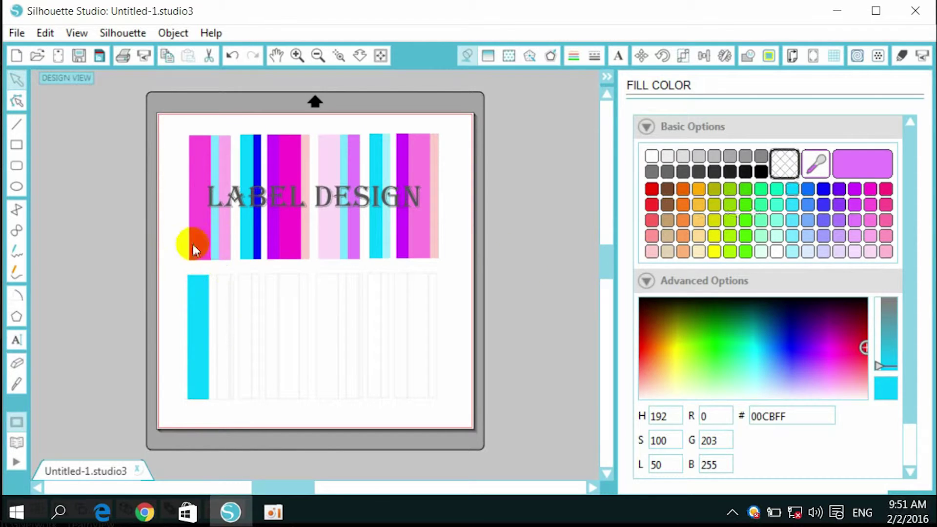
pyautogui.click(224, 282)
pyautogui.click(869, 220)
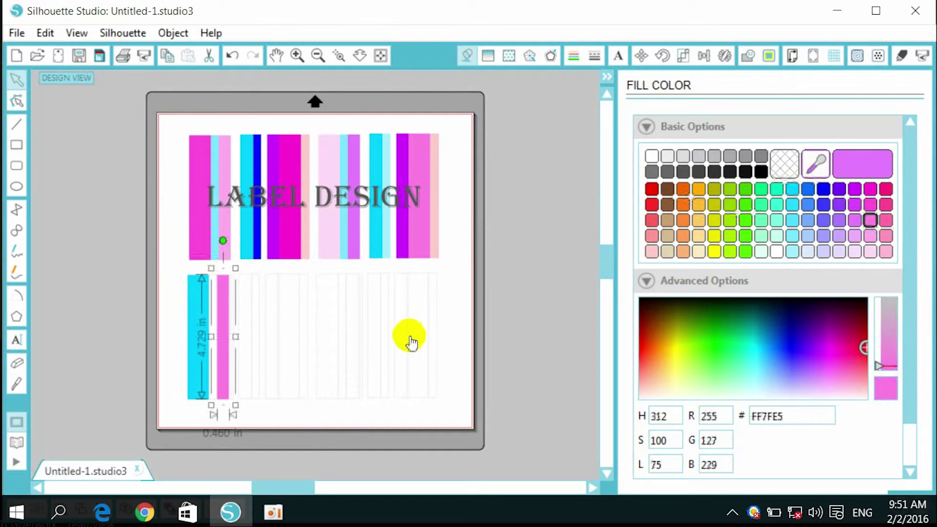
pyautogui.click(870, 204)
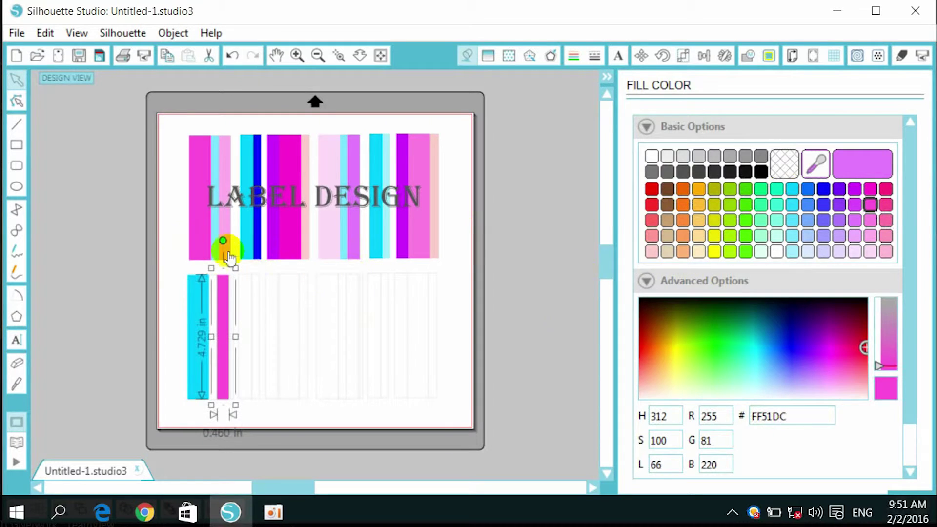
pyautogui.click(177, 243)
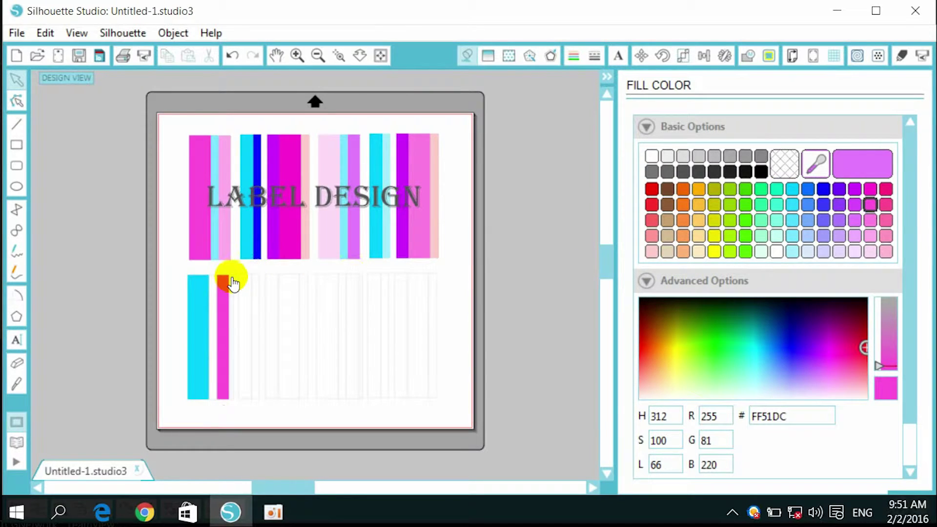
# - Fill the first stripe of the lower row's second group with rose pink FF4891
pyautogui.click(237, 283)
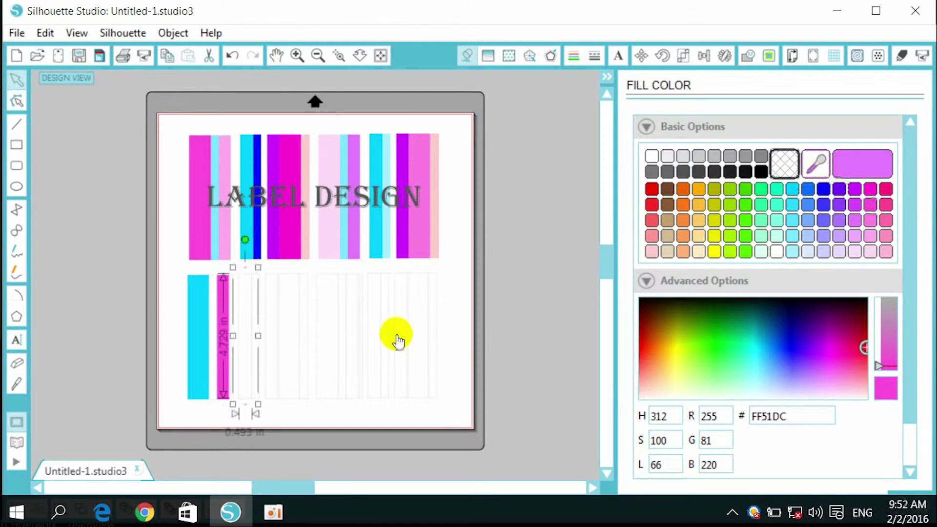
pyautogui.click(885, 204)
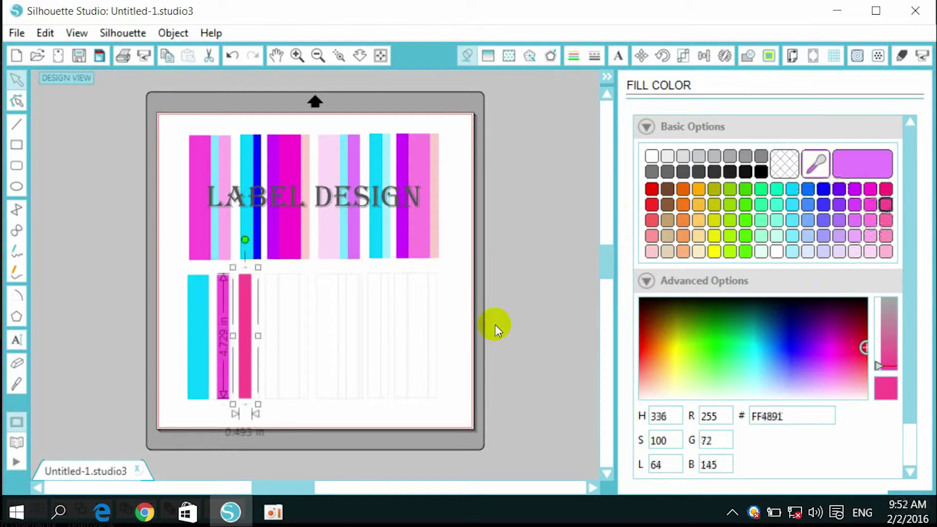
pyautogui.click(463, 319)
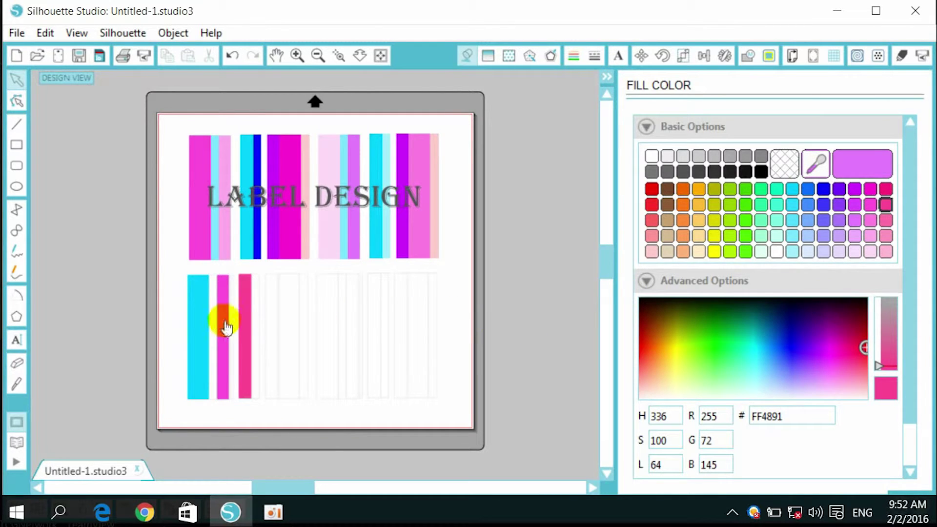
# - Fill the narrow stripe between the cyan and bright pink stripes of the lower row with blue 3E8BFF
pyautogui.click(234, 282)
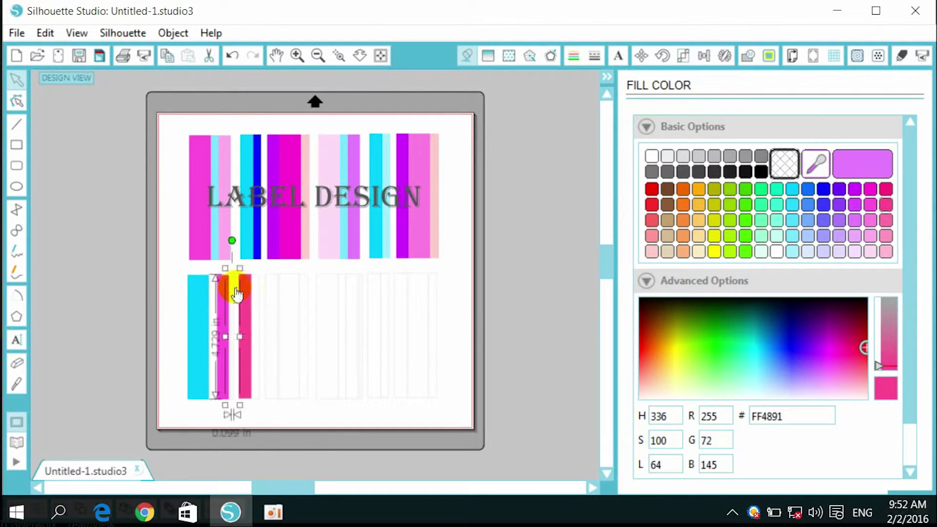
pyautogui.click(151, 254)
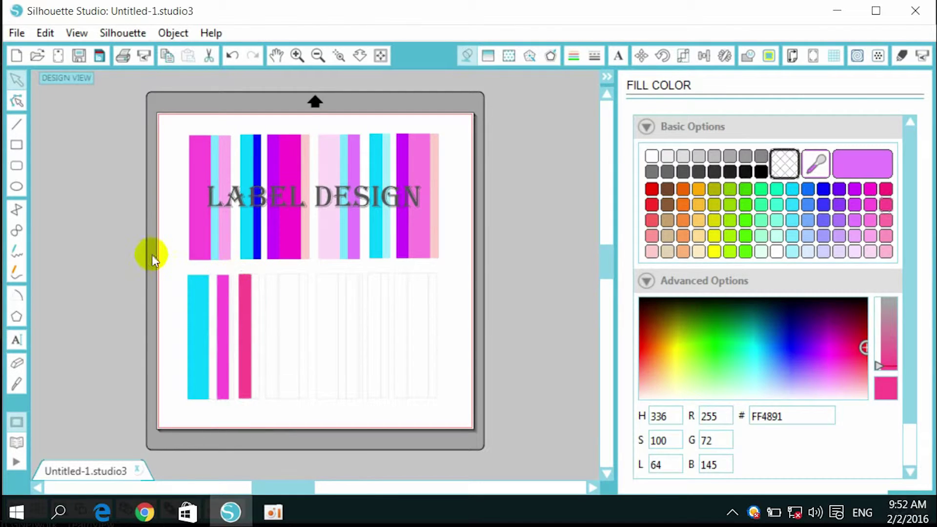
pyautogui.click(214, 280)
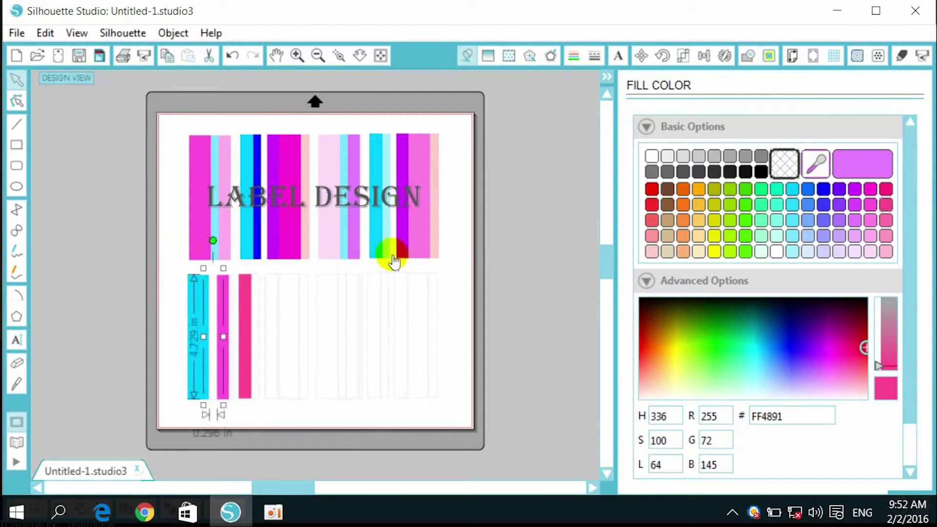
pyautogui.click(808, 204)
pyautogui.click(151, 281)
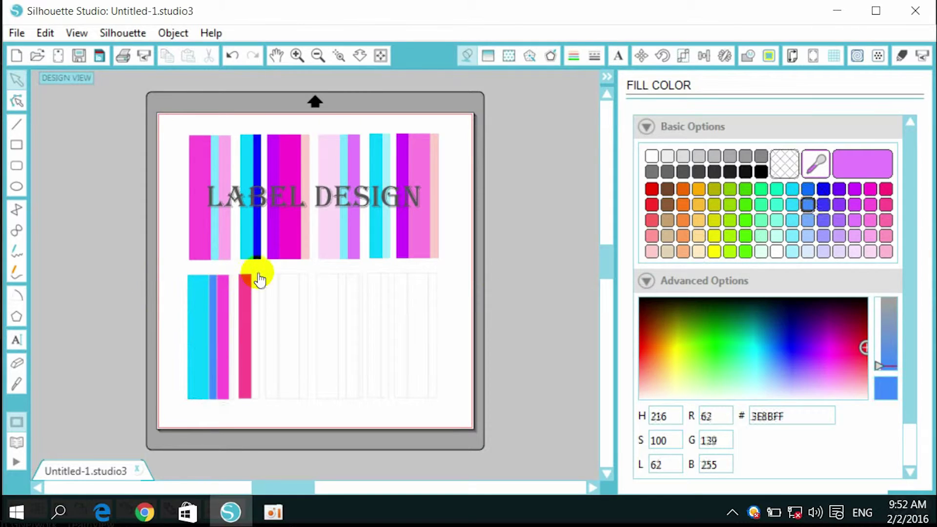
# - Fill the narrow stripe beside the lower rose pink one with purple, and the first stripe of the third group with lavender EEAEFF
pyautogui.click(265, 273)
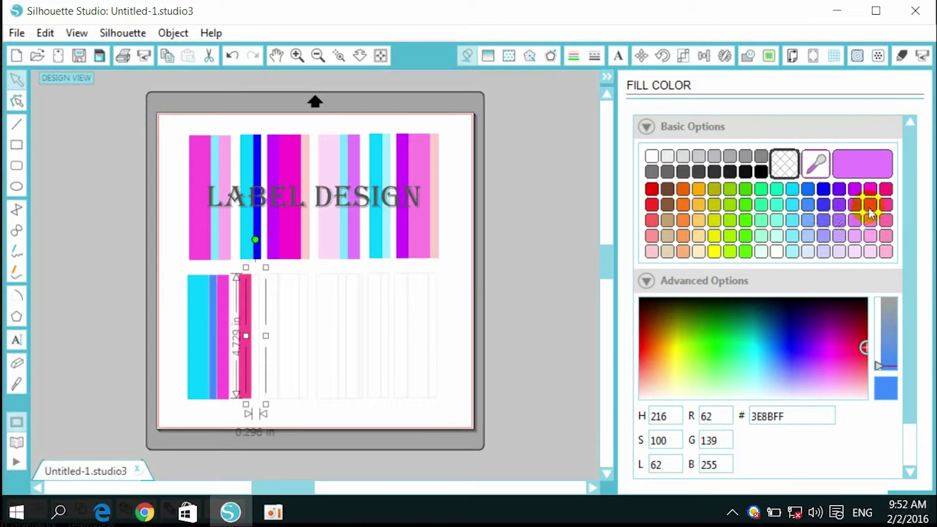
pyautogui.click(838, 204)
pyautogui.click(269, 266)
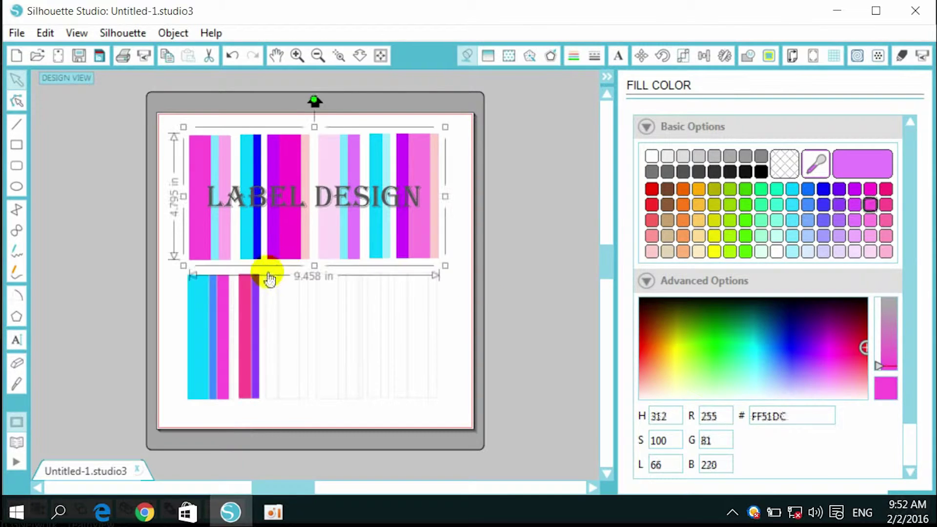
pyautogui.click(272, 285)
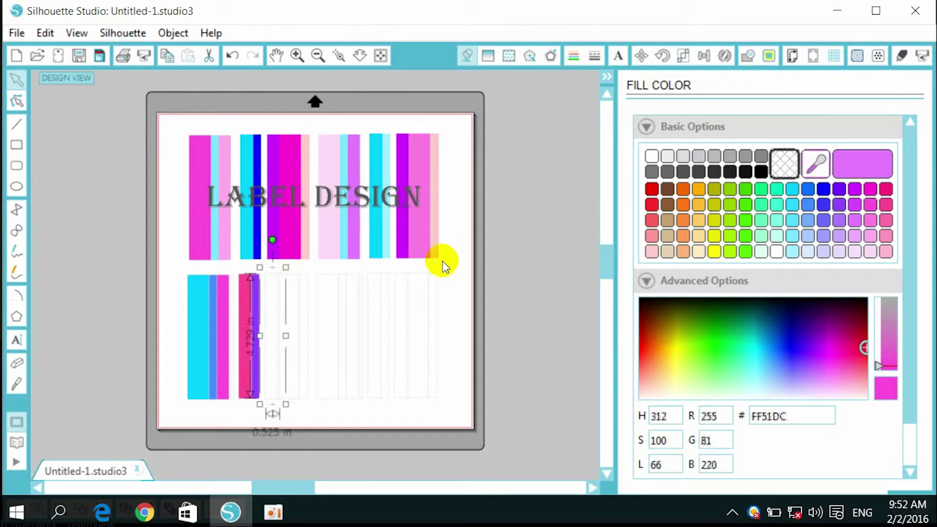
pyautogui.click(856, 238)
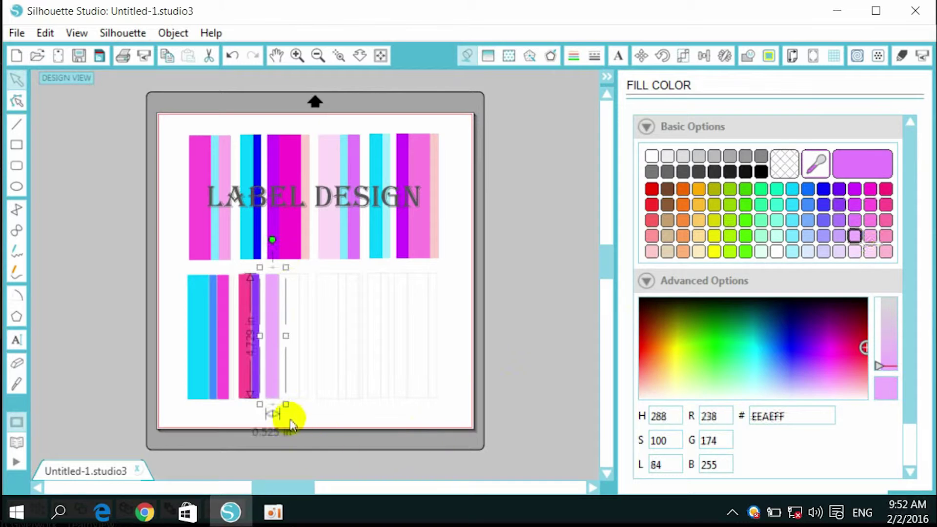
pyautogui.click(313, 414)
# - Fill the wide stripe beside the lavender one with periwinkle blue 6D6DFF and the narrow stripe after it with pale pink FFCCCC
pyautogui.click(285, 403)
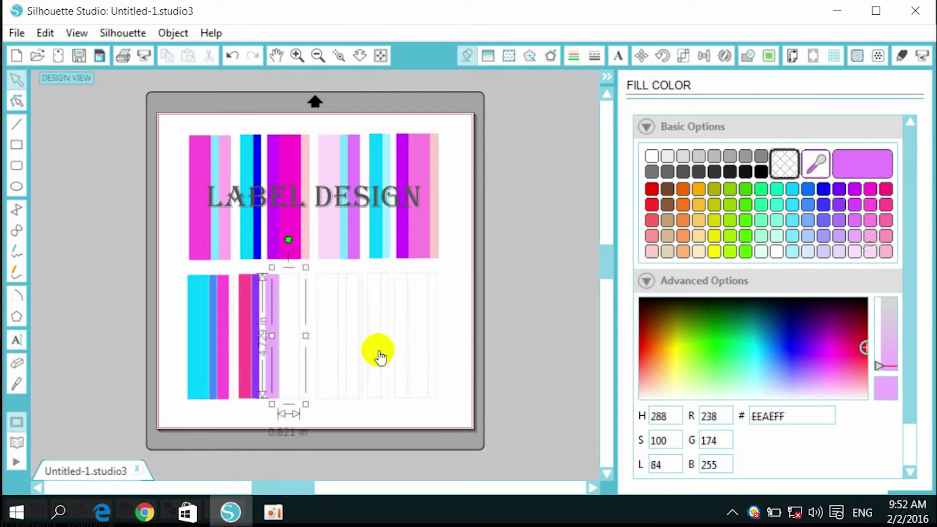
pyautogui.click(821, 210)
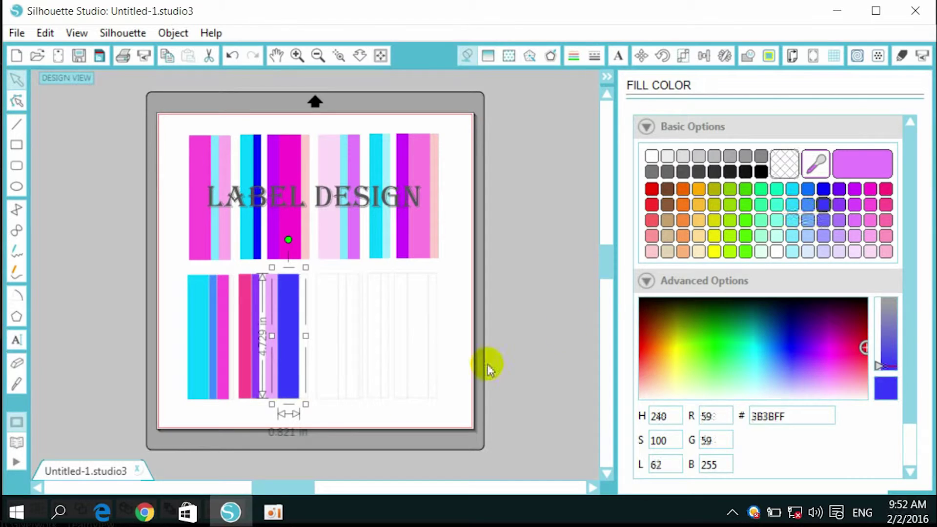
pyautogui.click(820, 218)
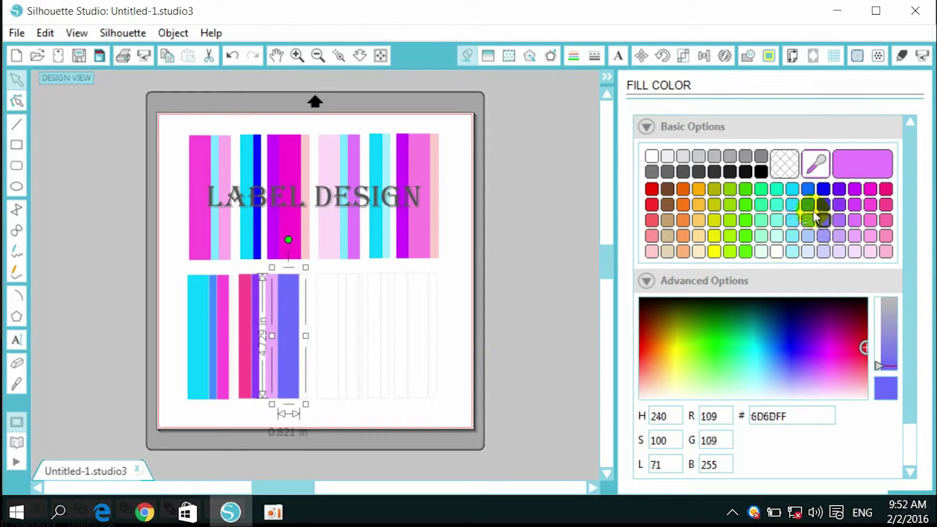
pyautogui.click(327, 412)
pyautogui.click(307, 400)
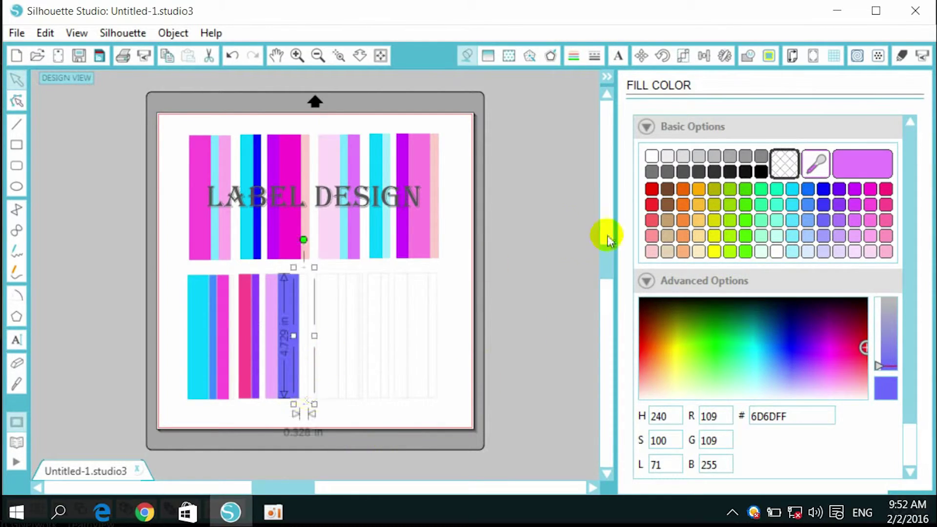
pyautogui.click(657, 251)
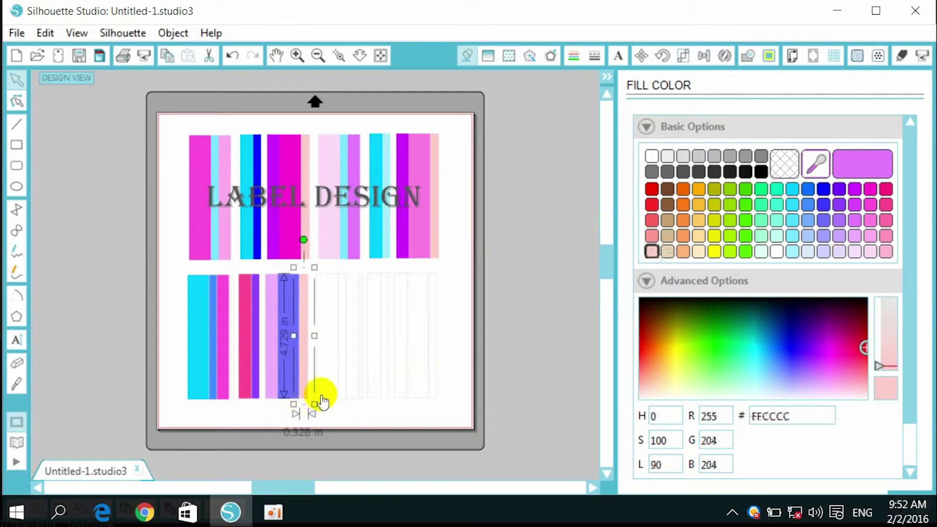
# - Fill the wide first stripe of the lower row's fourth group with pale pink FFCCCC and that group's last stripe with medium pink
pyautogui.click(321, 396)
pyautogui.click(651, 253)
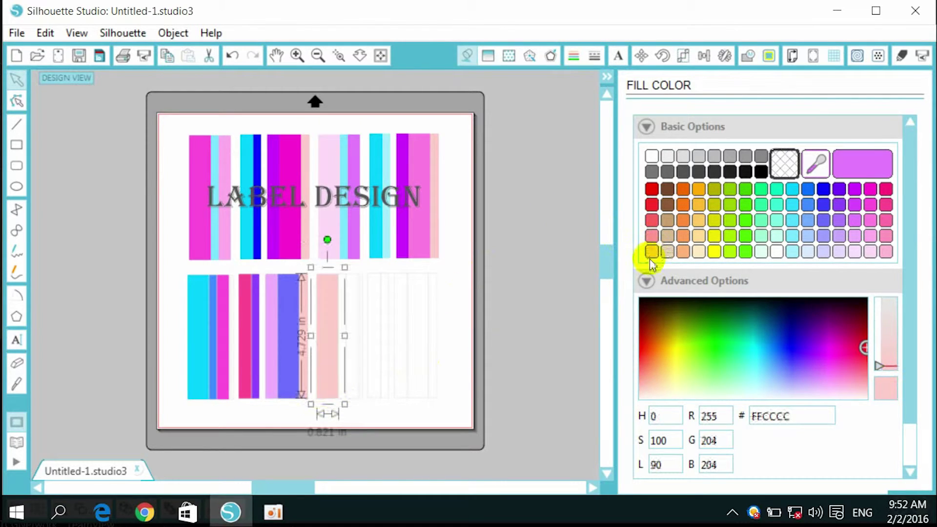
pyautogui.click(379, 425)
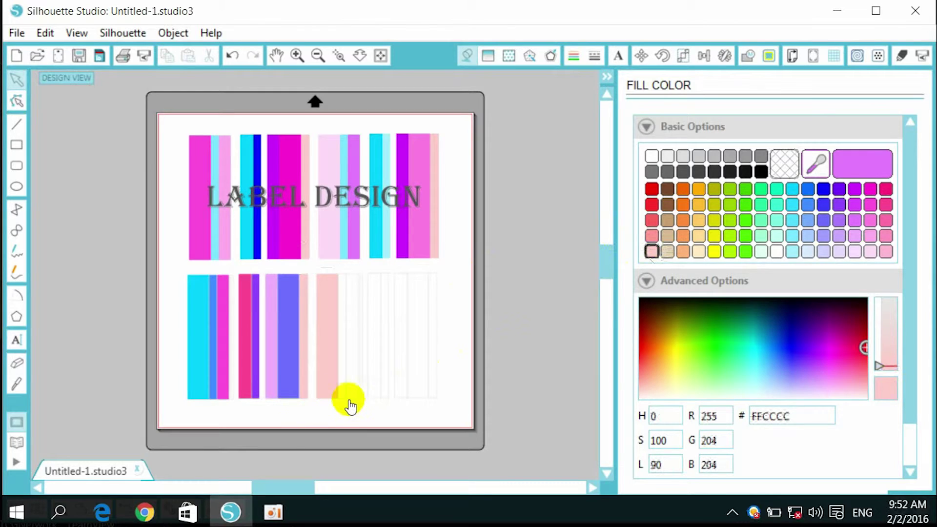
pyautogui.click(349, 400)
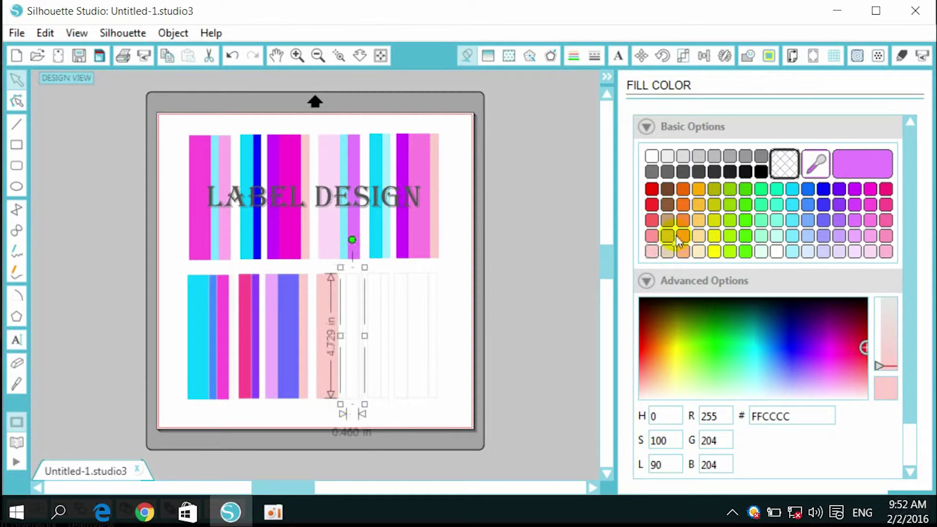
pyautogui.click(885, 236)
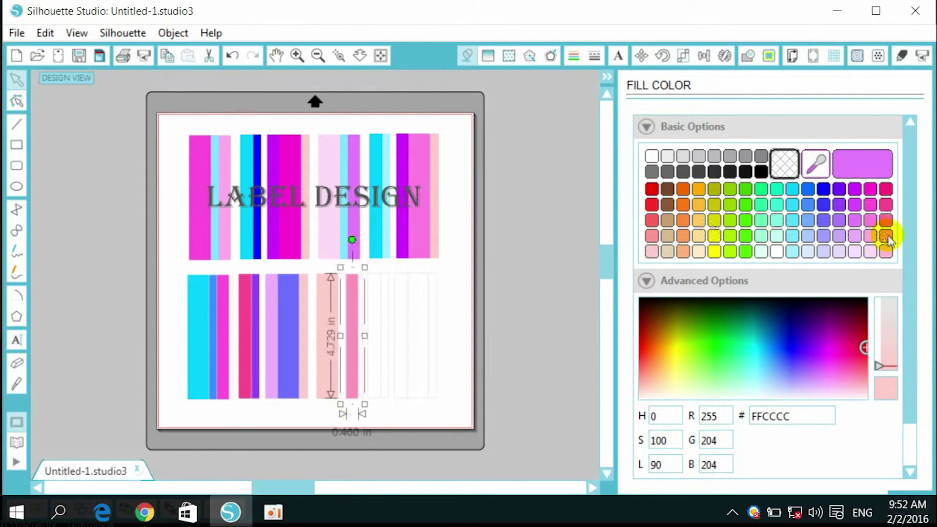
# - Fill the narrow stripe between the pale pink and medium pink stripes of the lower row's fourth group with violet AD77FF
pyautogui.click(448, 423)
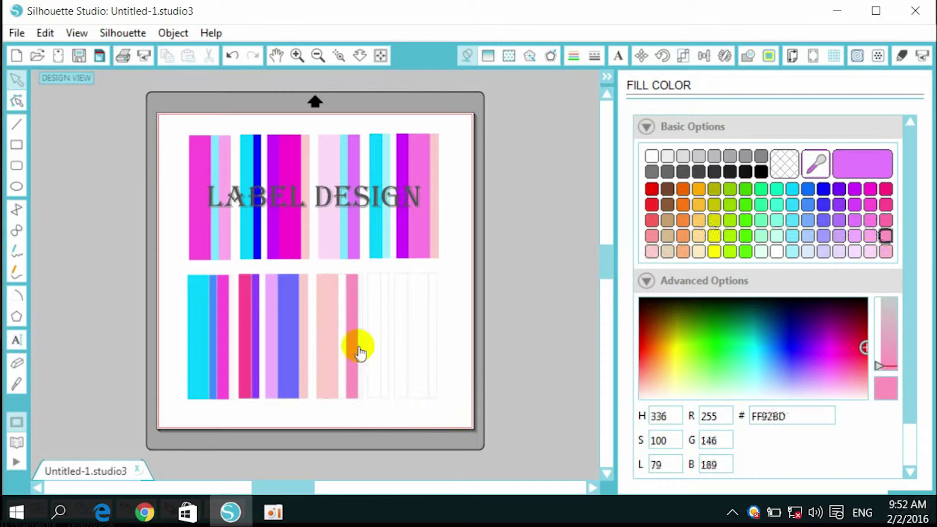
pyautogui.click(343, 283)
pyautogui.click(837, 220)
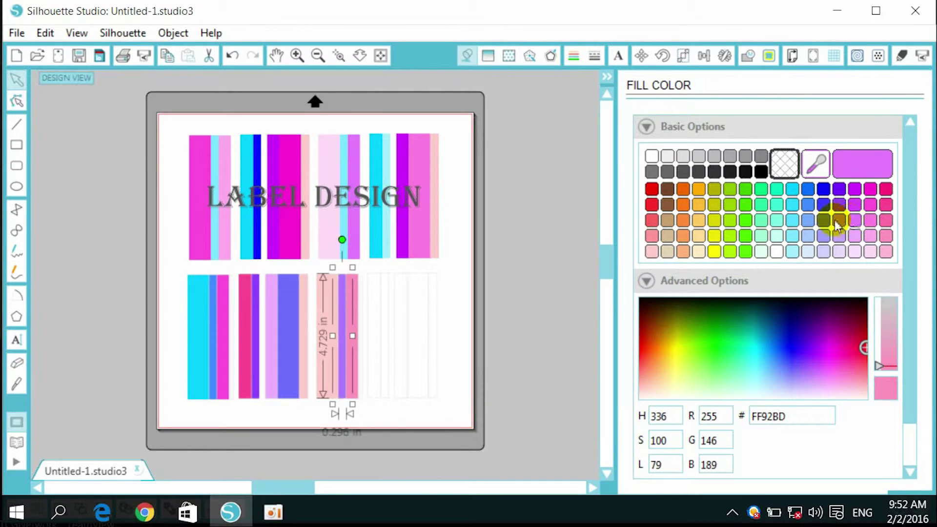
pyautogui.click(424, 412)
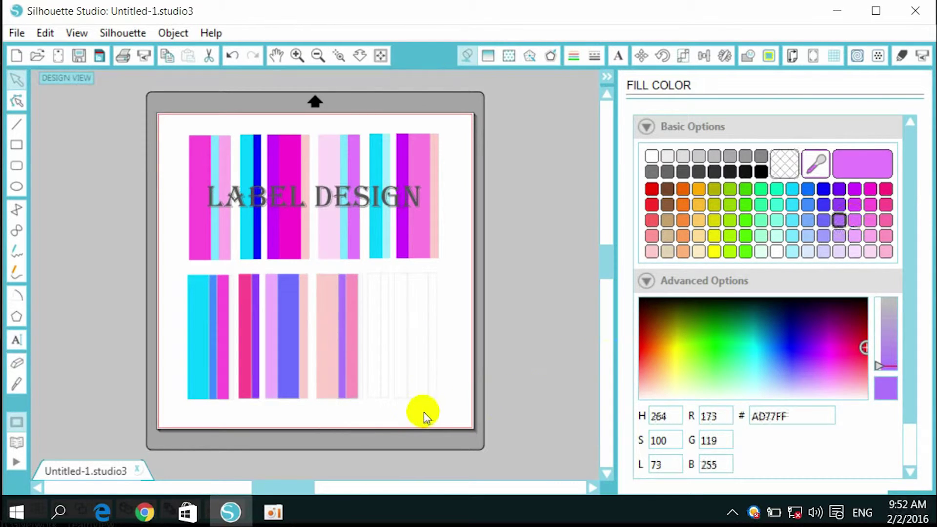
# - Fill the first stripe of the lower row's fifth group with rose pink FF4891 and the narrow stripe beside it with bright pink FF51DC
pyautogui.click(362, 282)
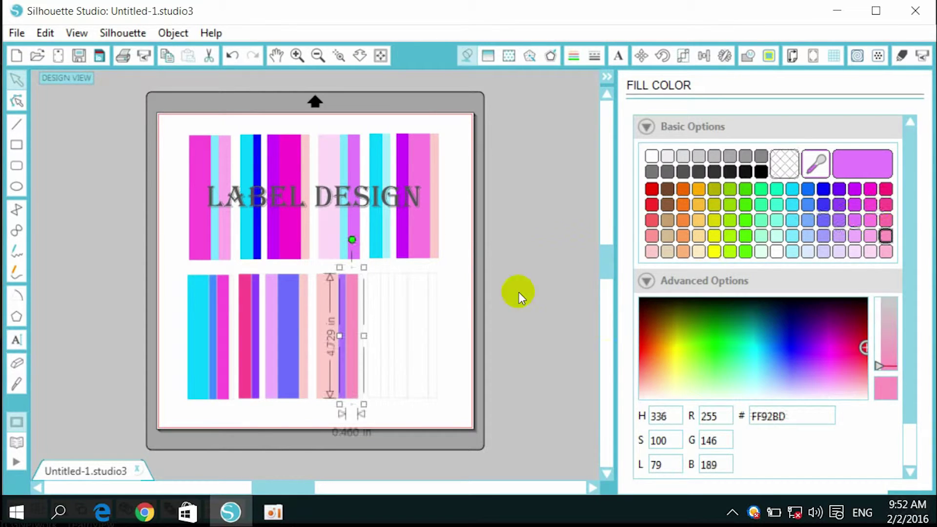
pyautogui.click(374, 281)
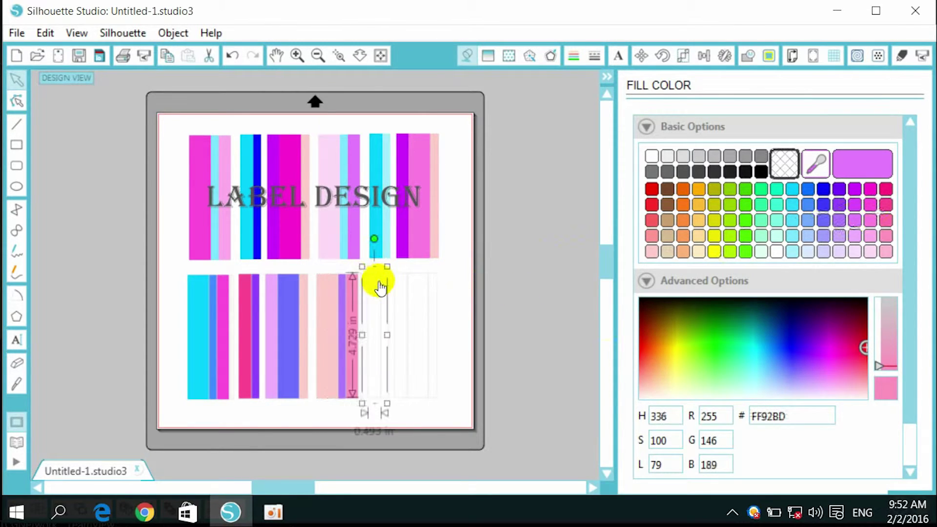
pyautogui.click(885, 218)
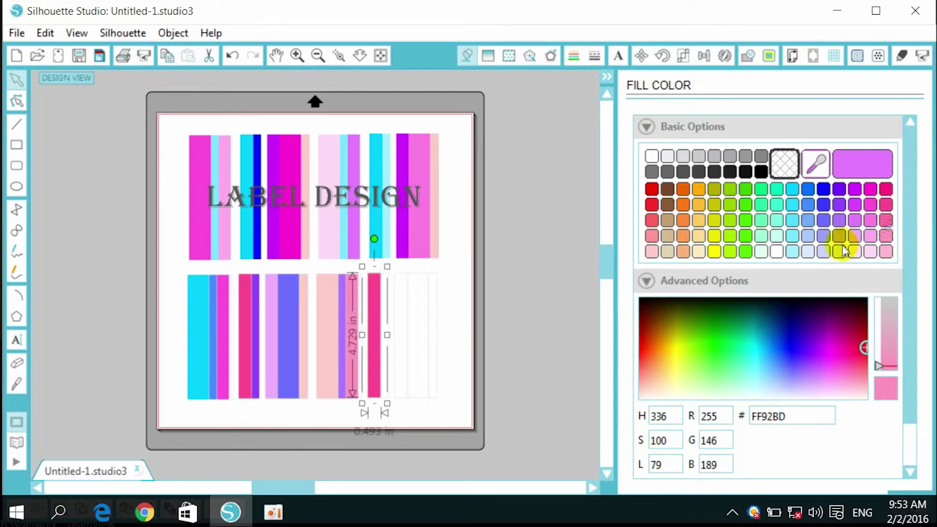
pyautogui.click(439, 387)
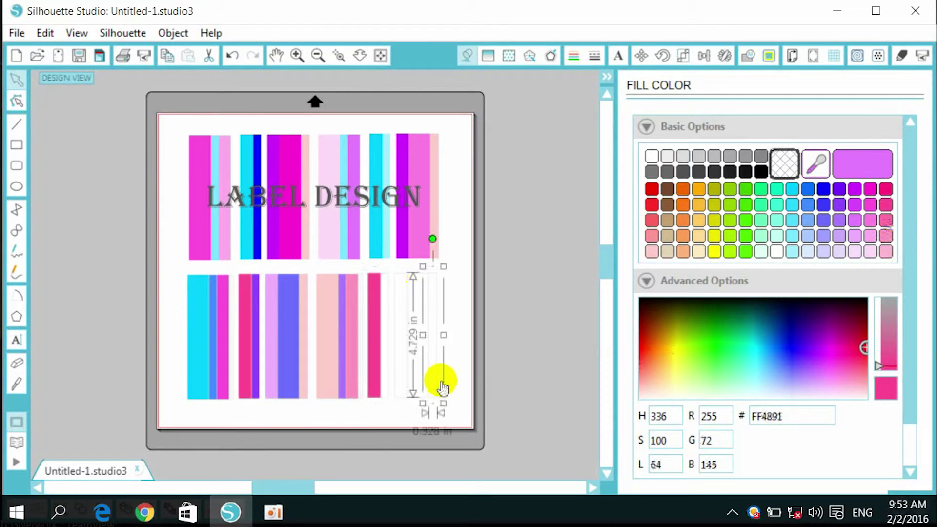
pyautogui.click(385, 280)
pyautogui.click(868, 205)
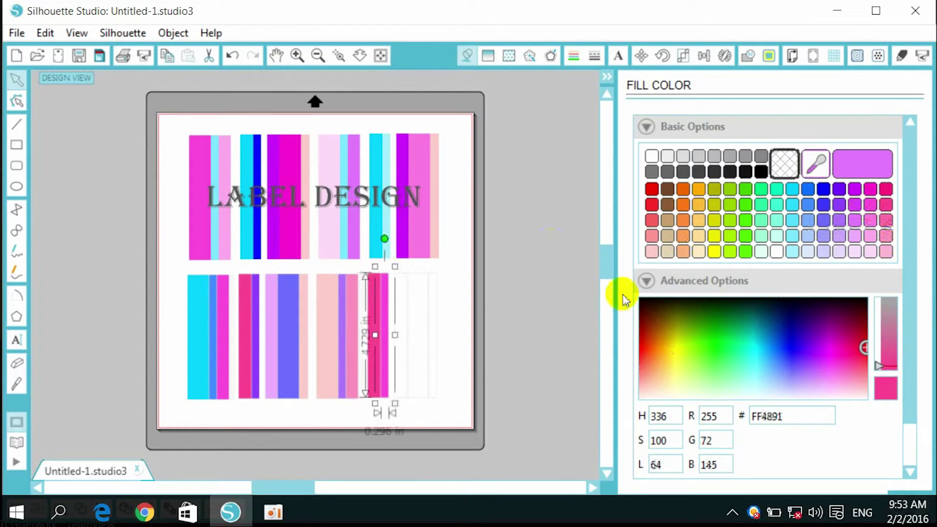
pyautogui.click(344, 415)
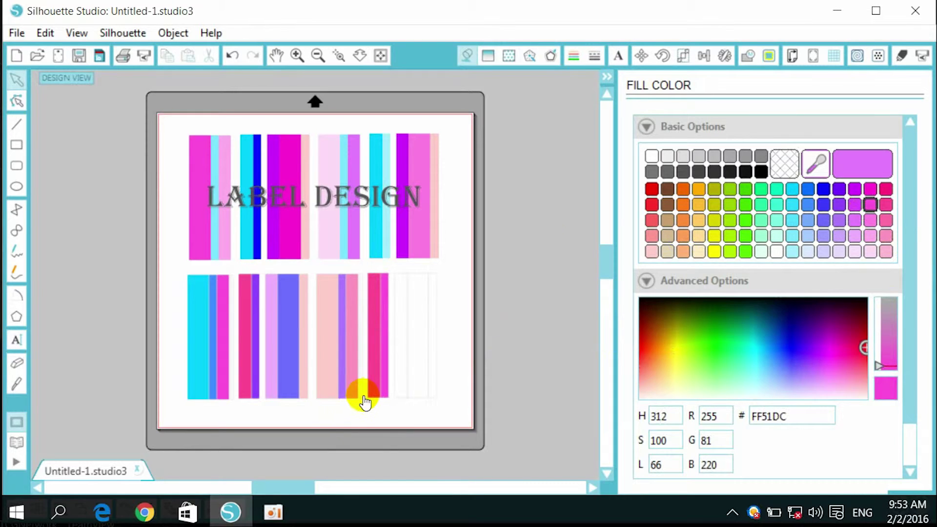
# - Fill the thin stripe between the lower row's fourth and fifth groups with light pink FFADEE and the last group's first stripe with lavender EEAEFF
pyautogui.click(361, 396)
pyautogui.click(868, 236)
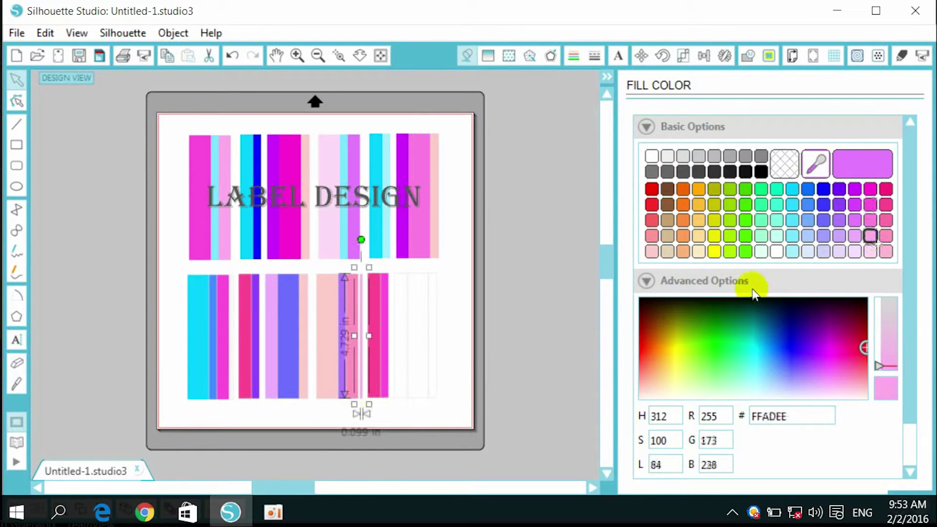
pyautogui.click(414, 423)
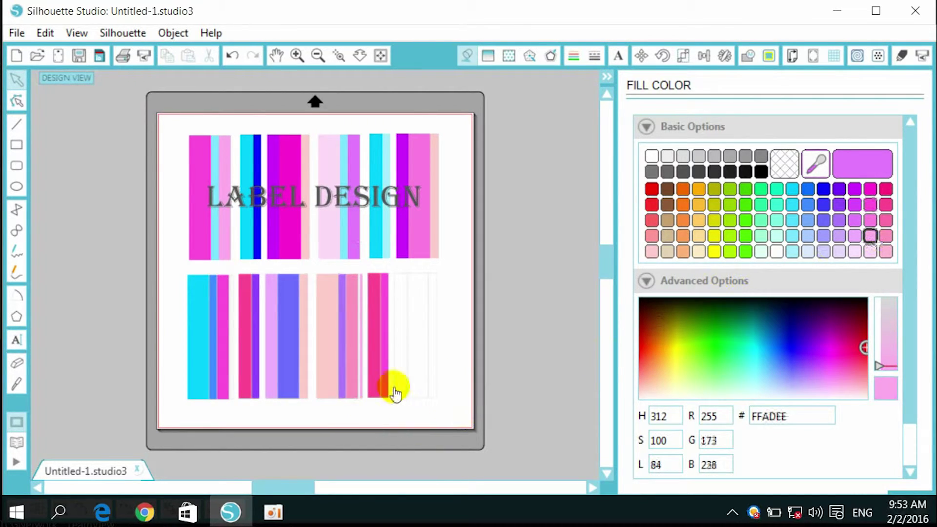
pyautogui.click(399, 281)
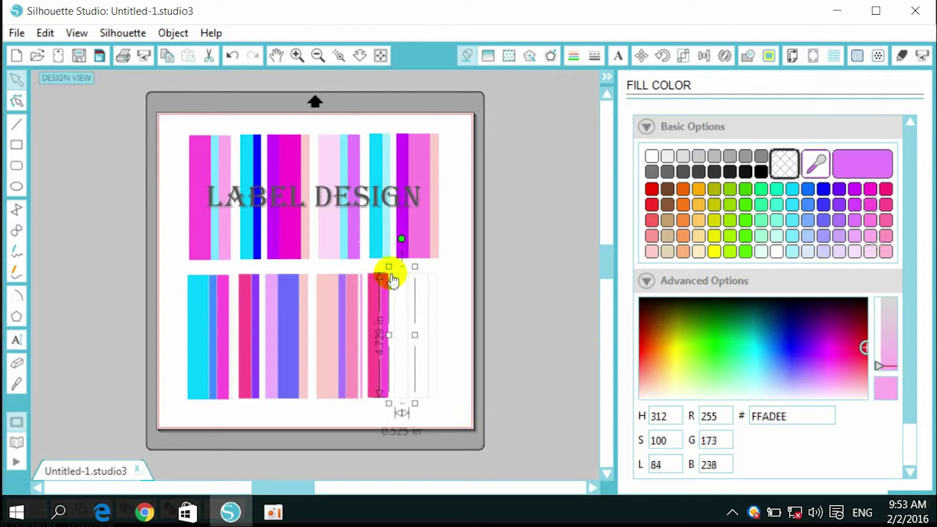
pyautogui.click(854, 235)
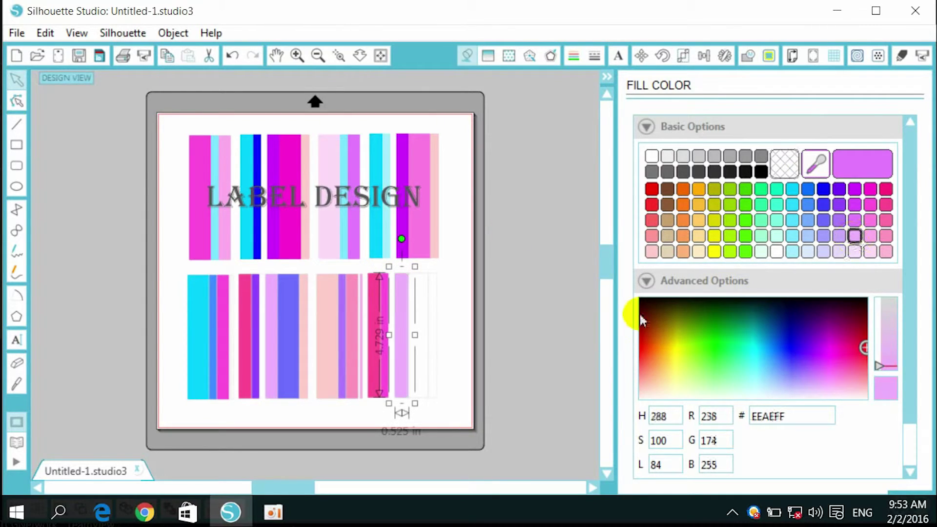
pyautogui.click(448, 364)
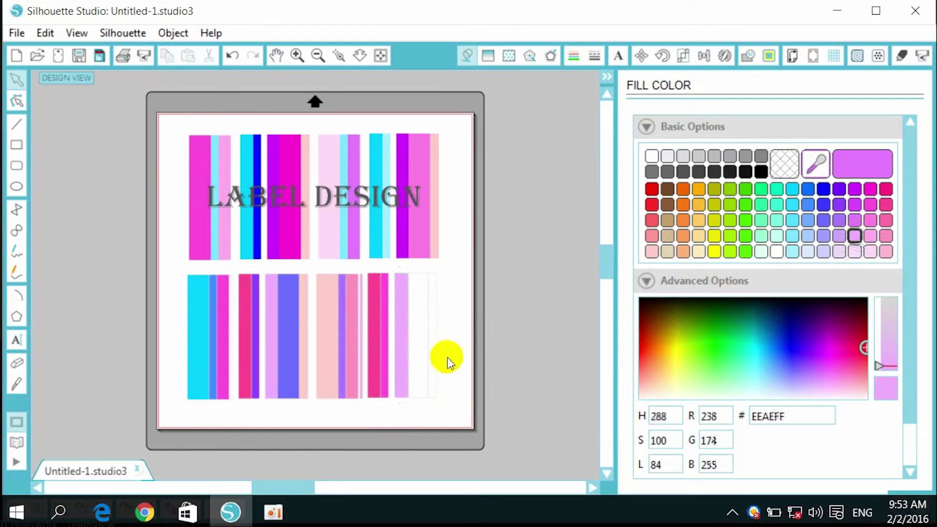
# - Fill the wide middle stripe of the lower row's last group with purple D119FF and its final narrow stripe with blue 3E8BFF
pyautogui.click(419, 282)
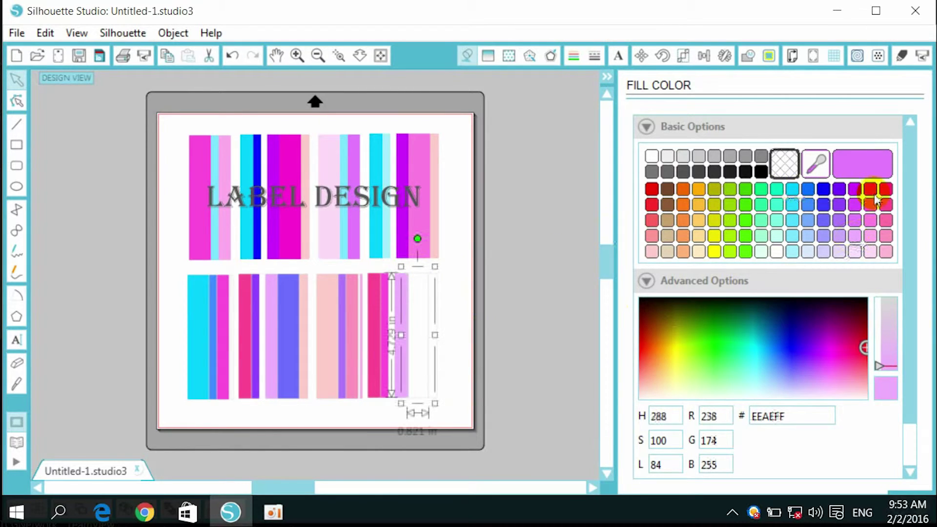
pyautogui.click(855, 189)
pyautogui.click(462, 364)
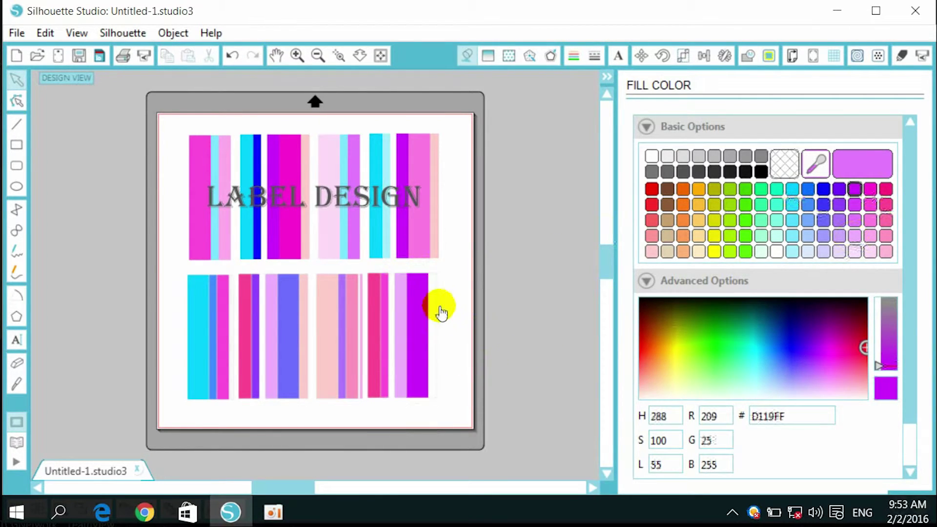
pyautogui.click(437, 282)
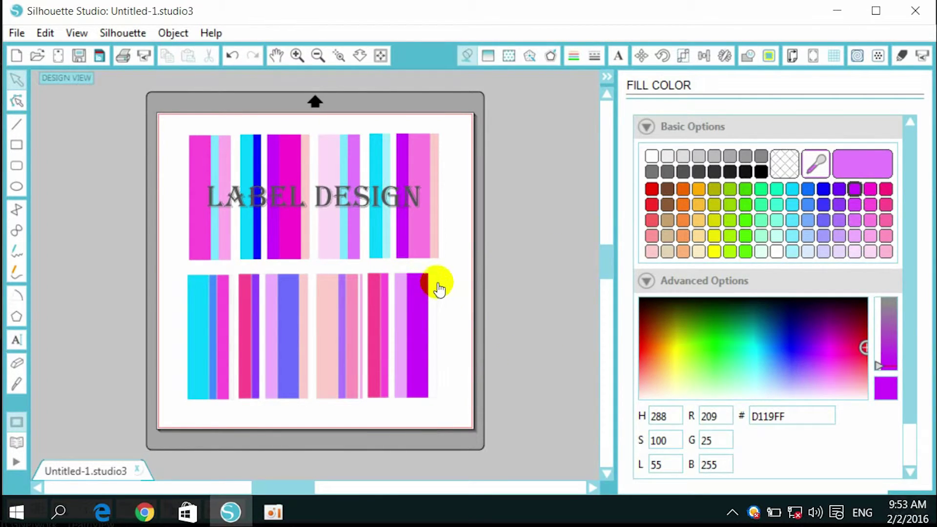
pyautogui.click(854, 236)
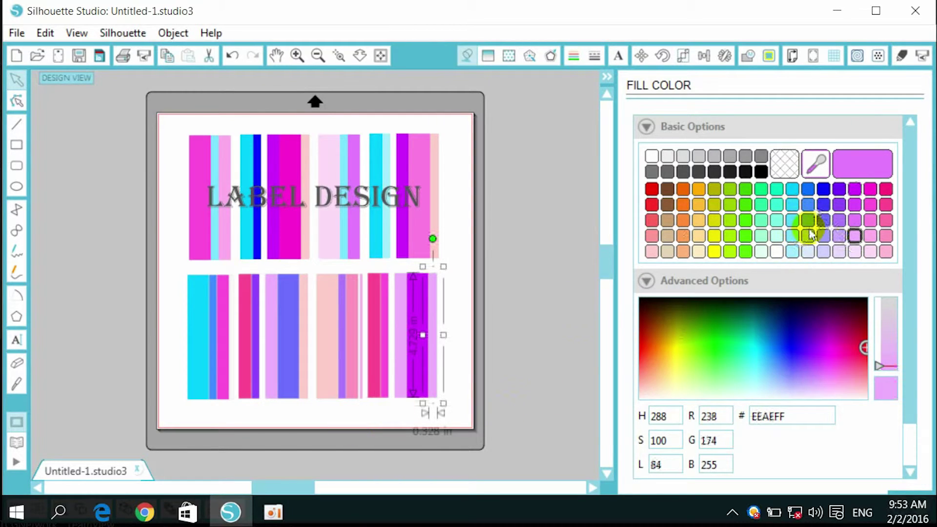
pyautogui.click(807, 205)
pyautogui.click(332, 418)
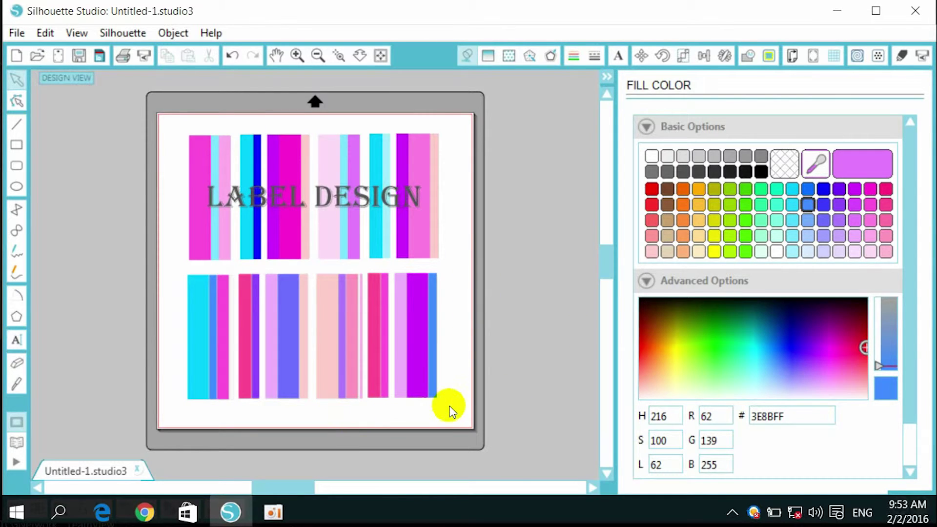
pyautogui.click(350, 395)
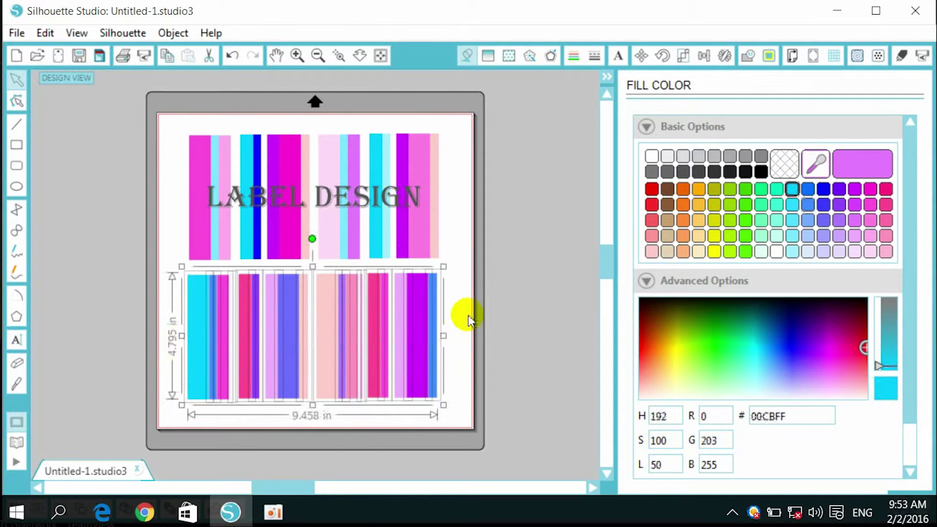
pyautogui.moveTo(458, 281); pyautogui.dragTo(192, 417)
pyautogui.click(464, 294)
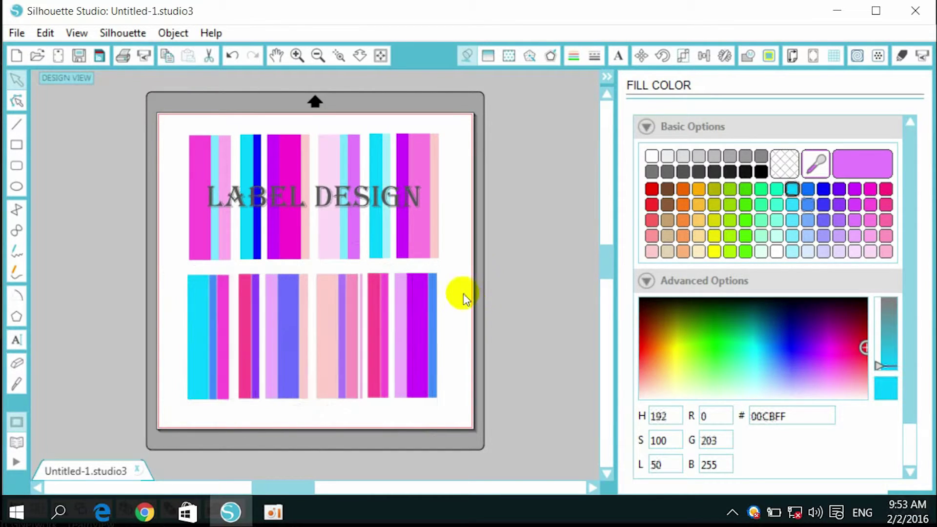
pyautogui.moveTo(464, 414); pyautogui.dragTo(157, 352)
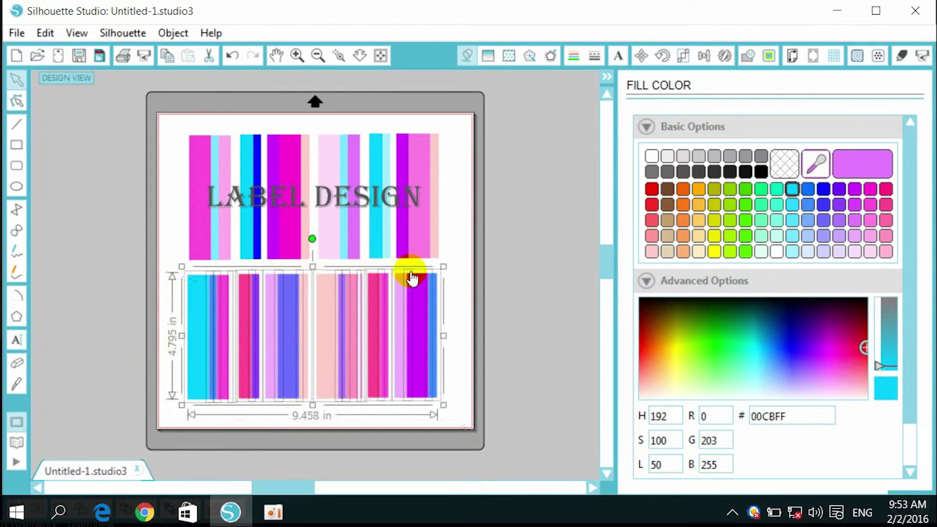
pyautogui.click(458, 272)
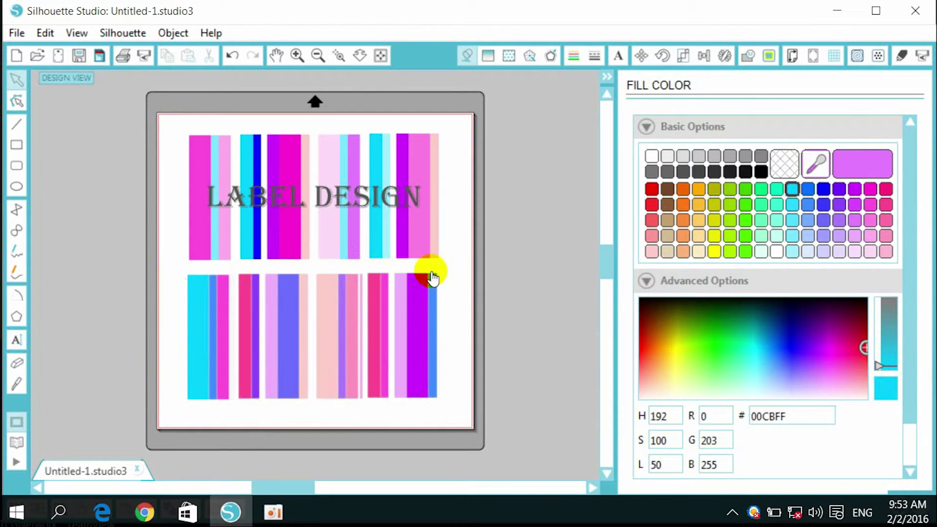
pyautogui.click(431, 277)
# - Align all the stripes of the lower row by their top edges
pyautogui.moveTo(445, 271); pyautogui.dragTo(163, 395)
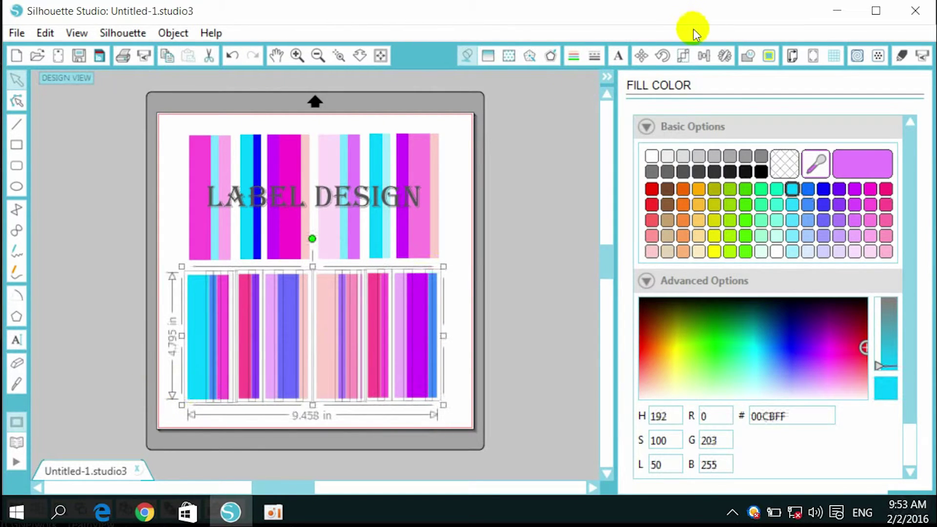
pyautogui.click(706, 56)
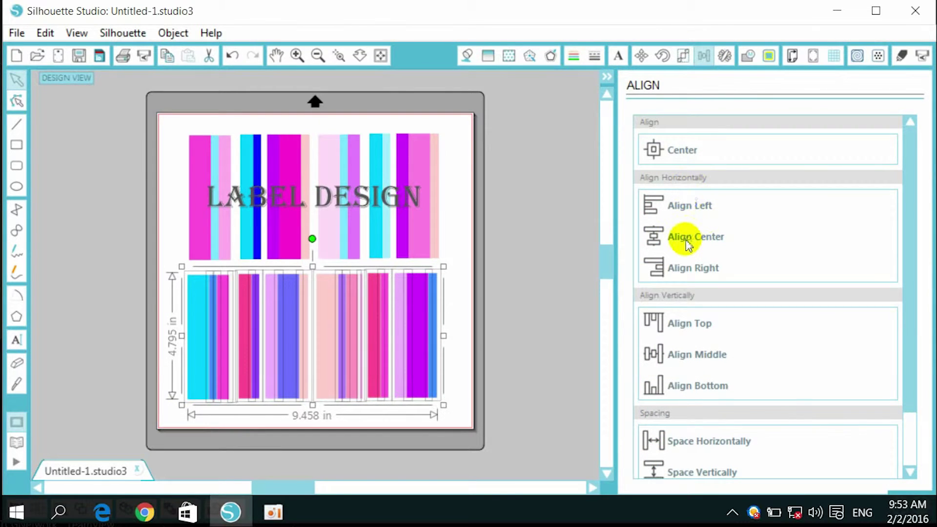
pyautogui.click(677, 325)
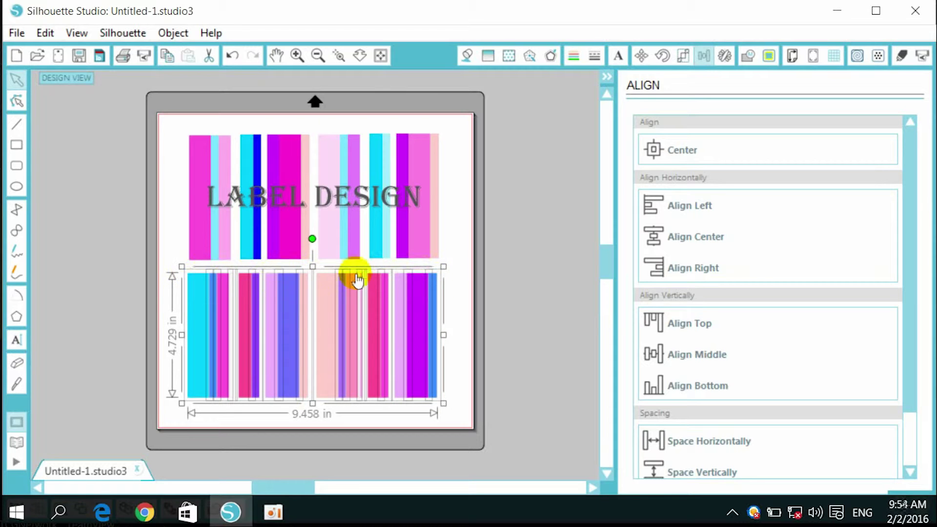
pyautogui.click(467, 274)
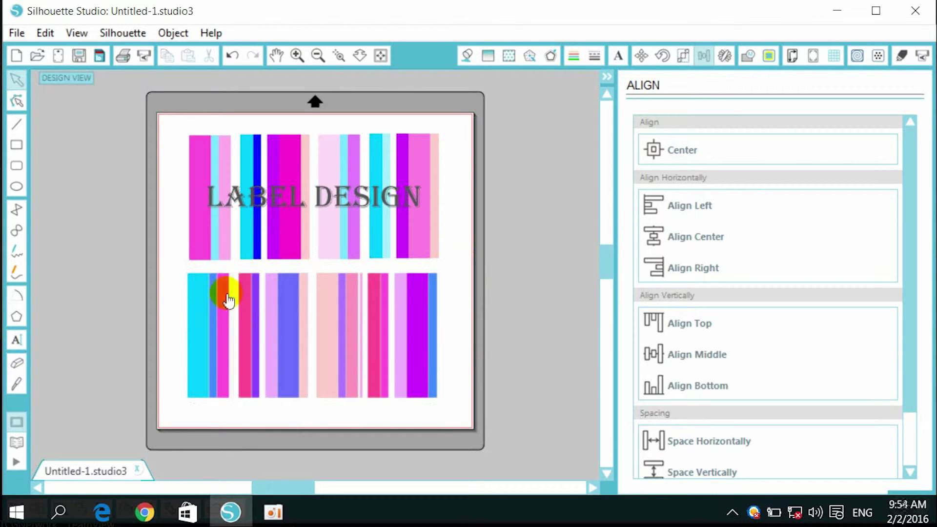
pyautogui.moveTo(452, 413); pyautogui.dragTo(155, 273)
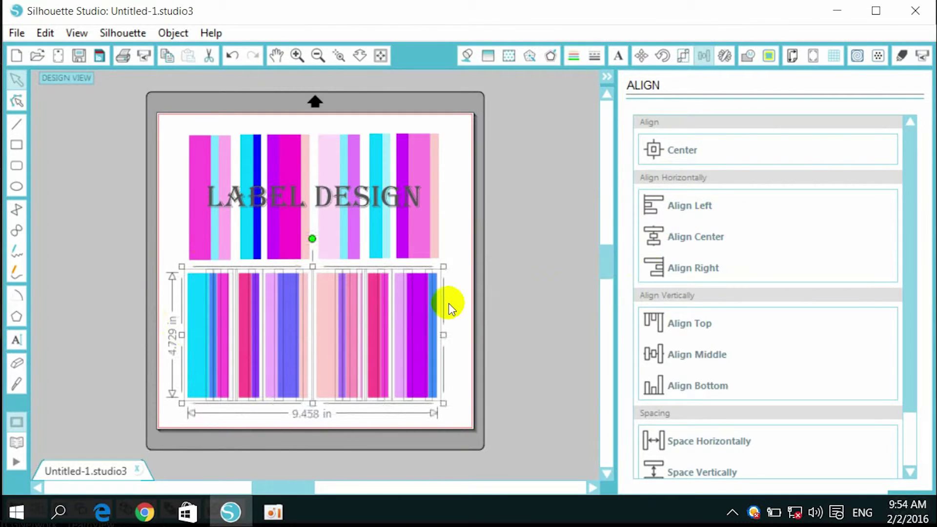
pyautogui.click(464, 300)
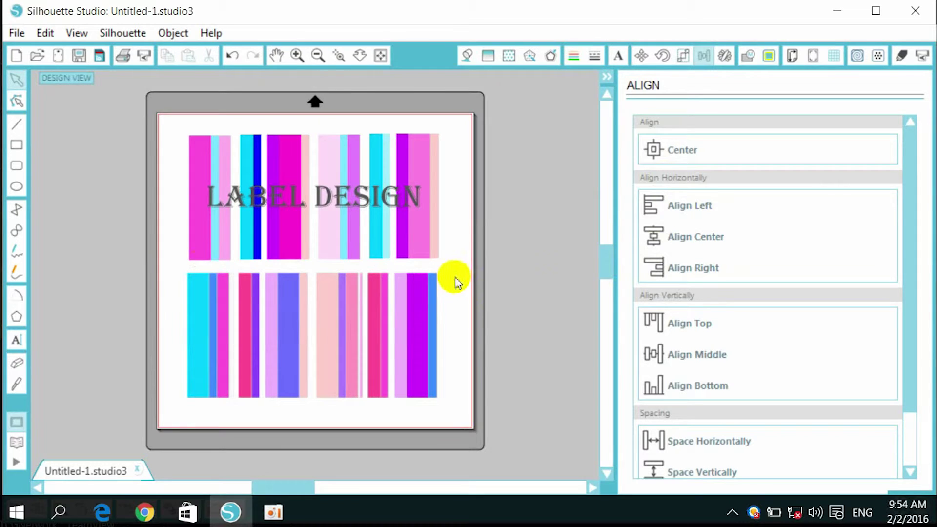
pyautogui.click(467, 56)
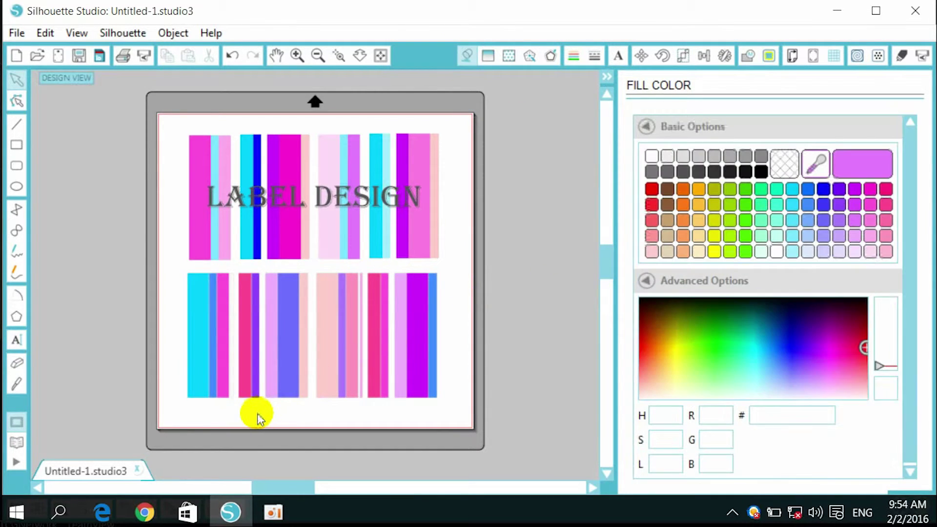
pyautogui.moveTo(258, 418); pyautogui.dragTo(166, 423)
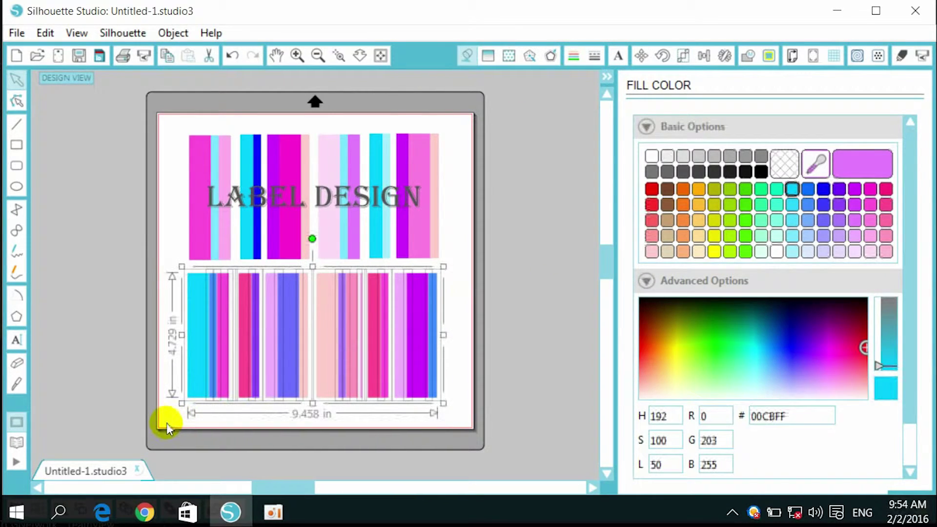
pyautogui.rightClick(238, 298)
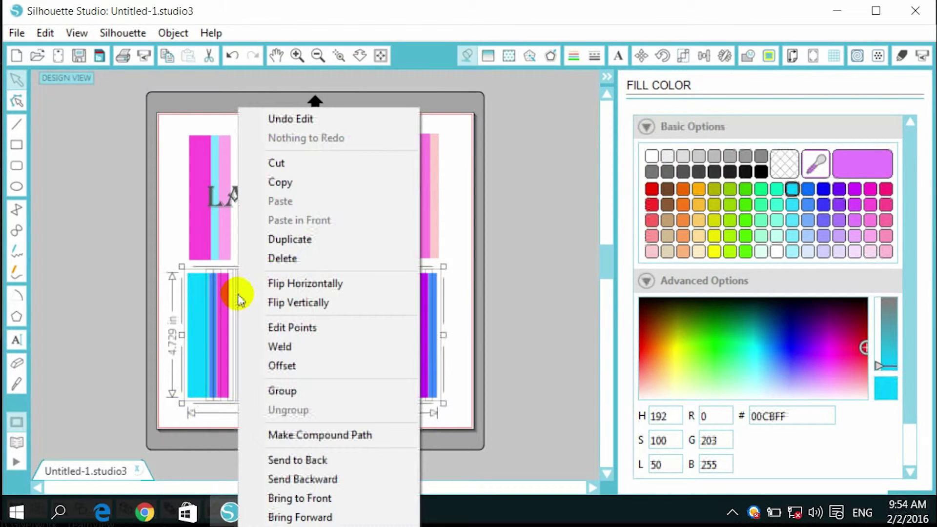
pyautogui.click(168, 289)
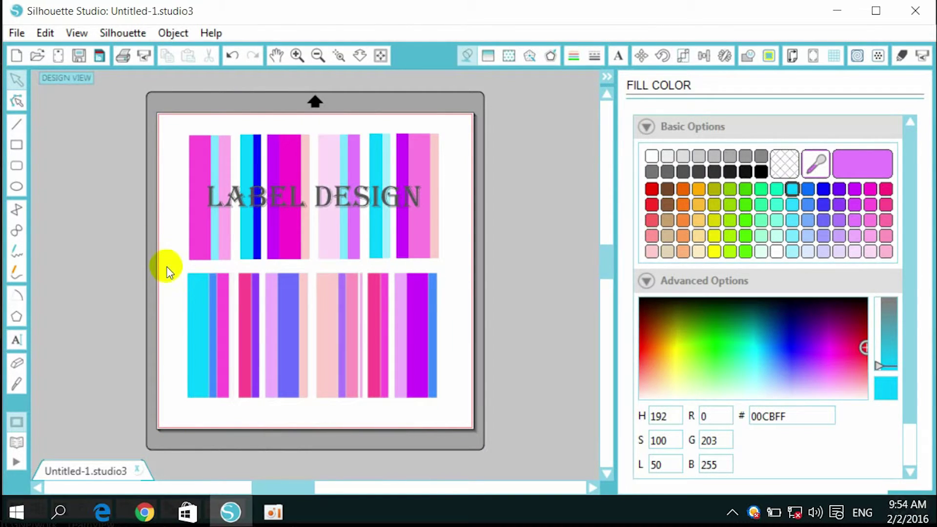
# - Group all the stripes of the lower row into one object
pyautogui.moveTo(189, 298); pyautogui.dragTo(462, 422)
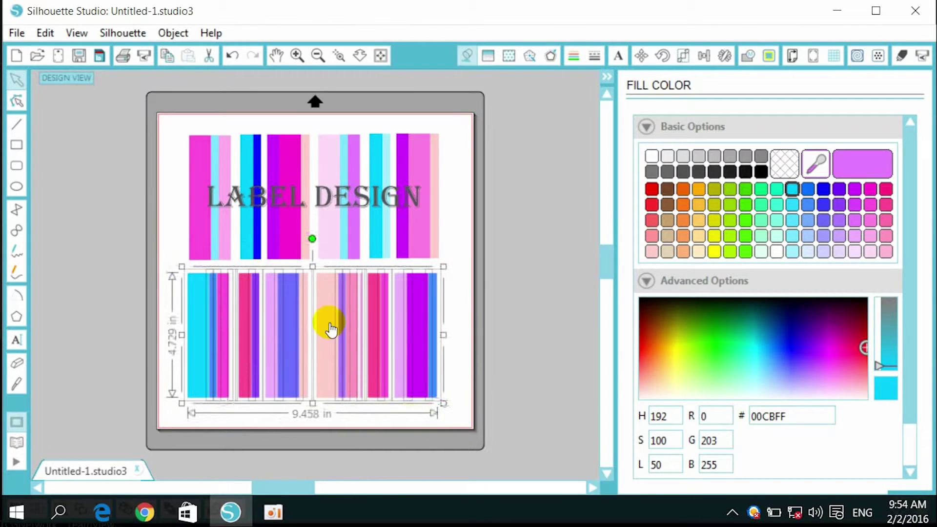
pyautogui.rightClick(312, 312)
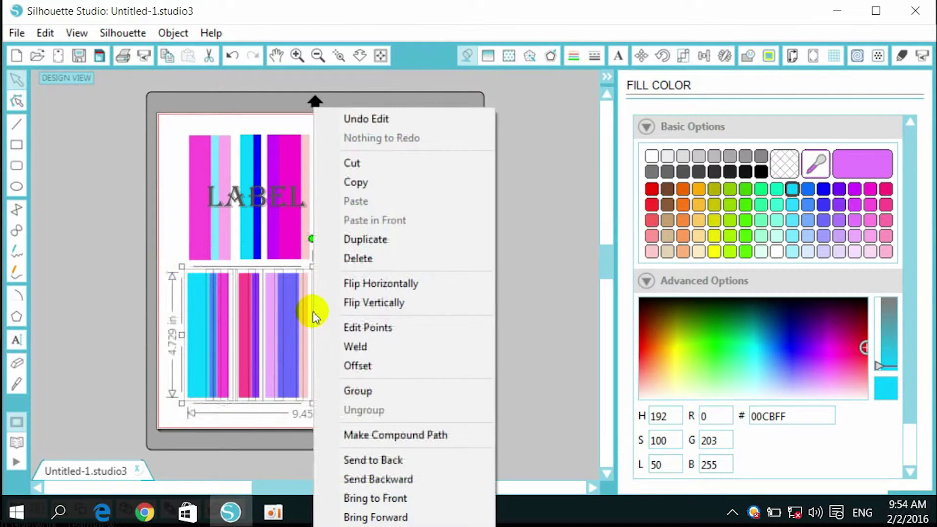
pyautogui.click(359, 391)
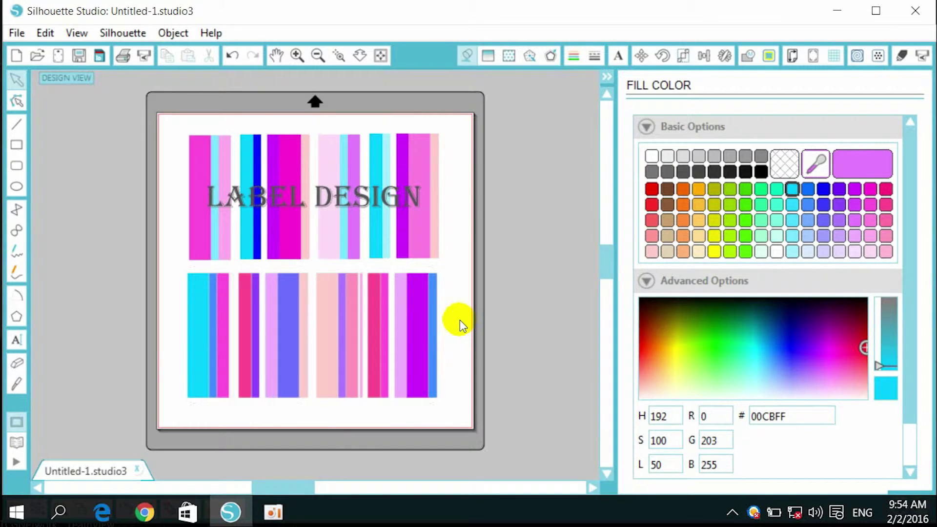
pyautogui.click(278, 328)
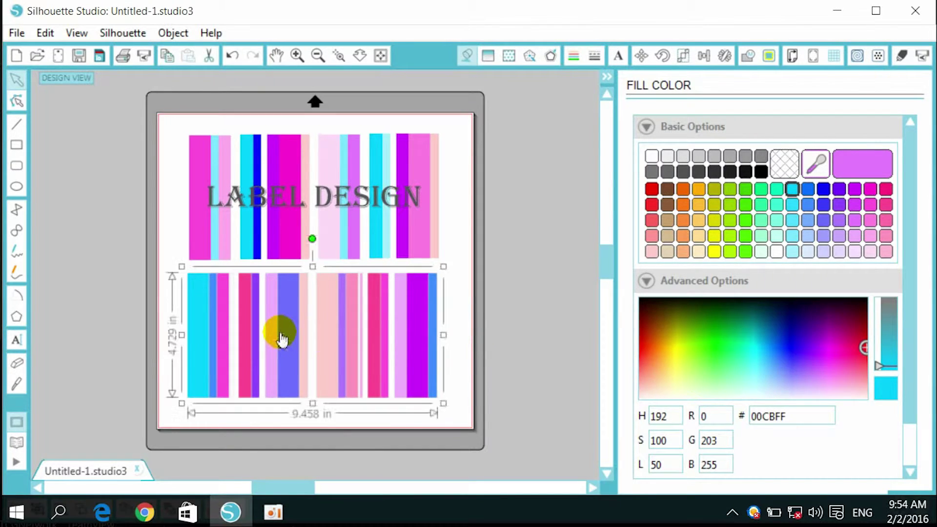
pyautogui.moveTo(278, 328); pyautogui.dragTo(320, 315)
pyautogui.click(460, 372)
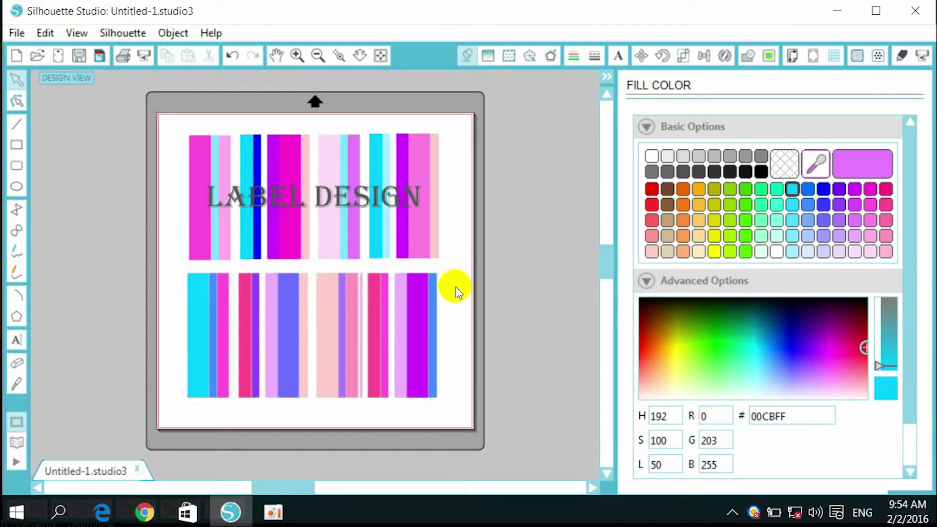
pyautogui.click(387, 306)
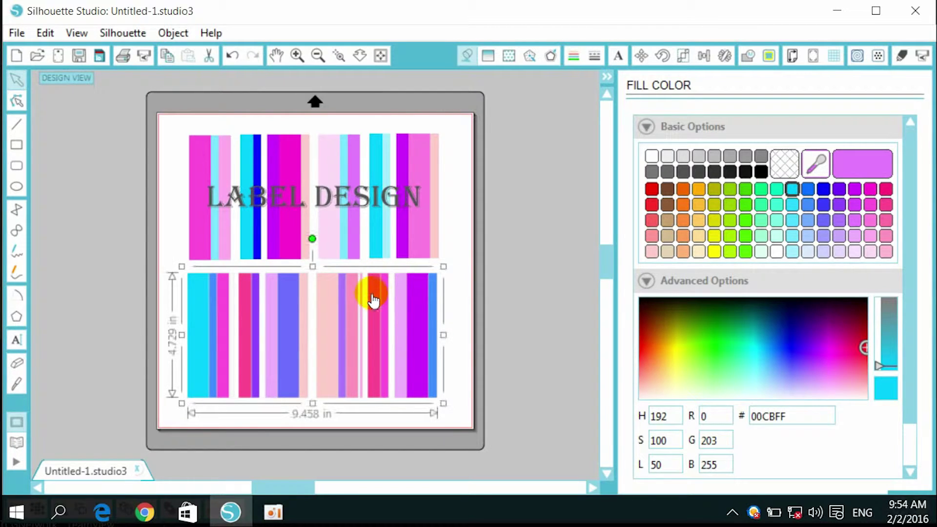
pyautogui.click(451, 306)
pyautogui.click(365, 311)
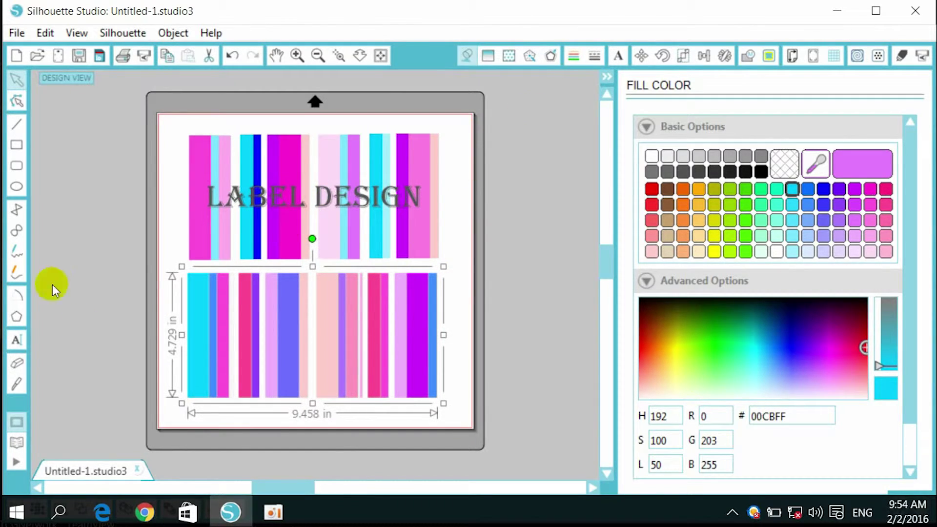
# - Add the horizontal text "Good Deasign" over the lower striped row
pyautogui.click(18, 340)
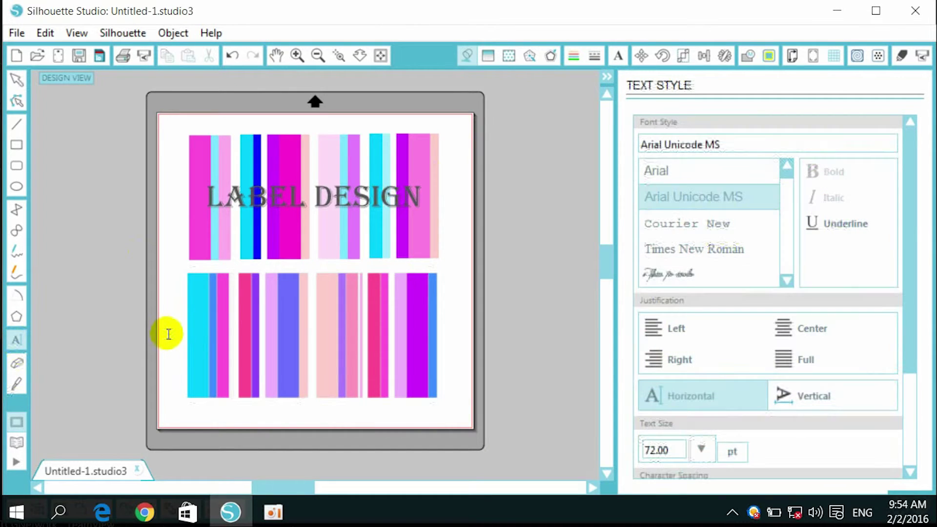
pyautogui.click(168, 332)
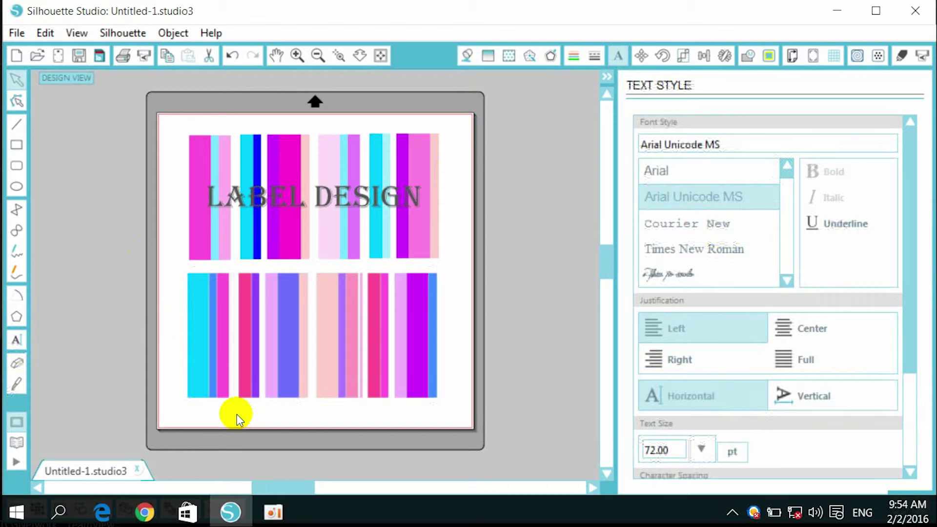
pyautogui.write('Good D')
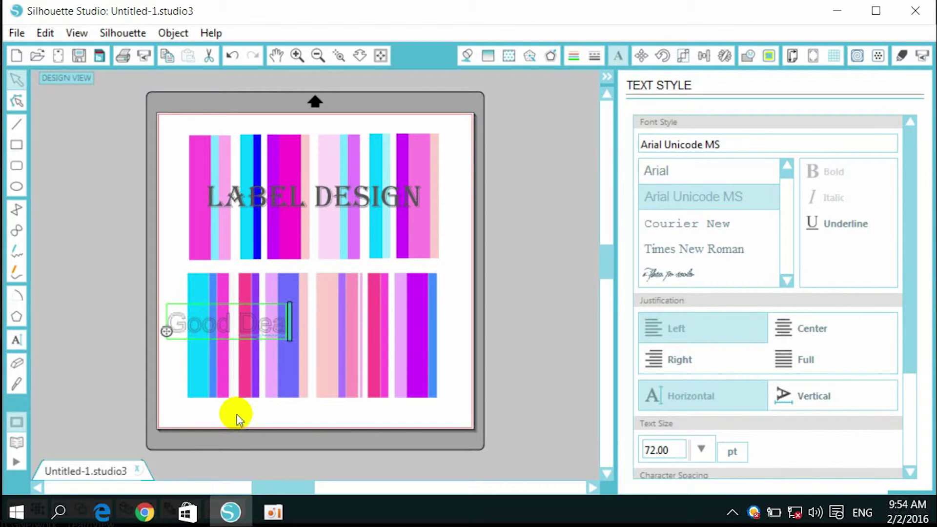
pyautogui.write('easign')
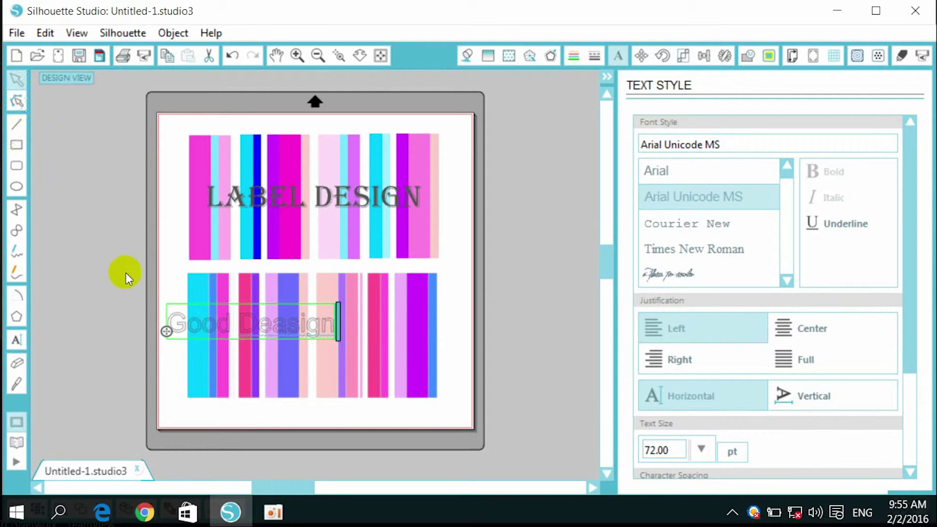
# - Enlarge the "Good Deasign" text to about 7.7 in wide and place it roughly in the middle of the lower striped row
pyautogui.moveTo(198, 329); pyautogui.dragTo(248, 333)
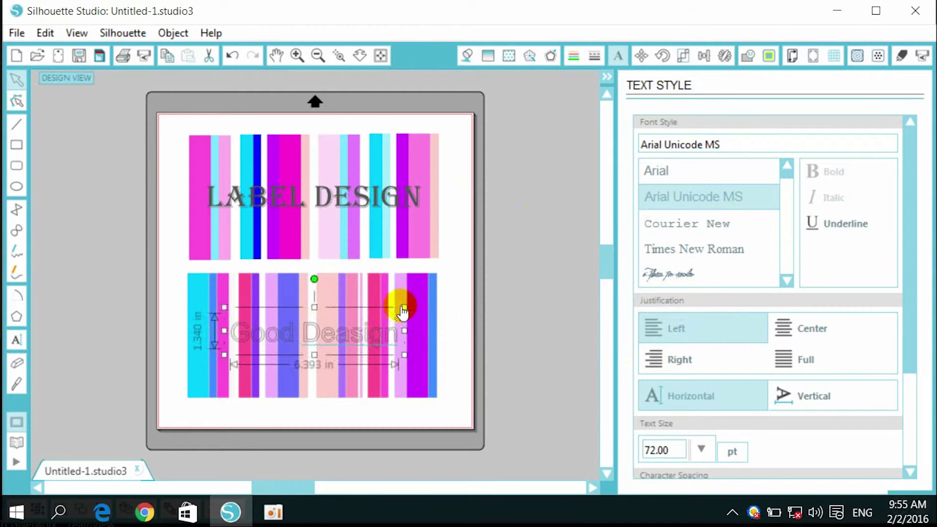
pyautogui.moveTo(408, 303); pyautogui.dragTo(436, 292)
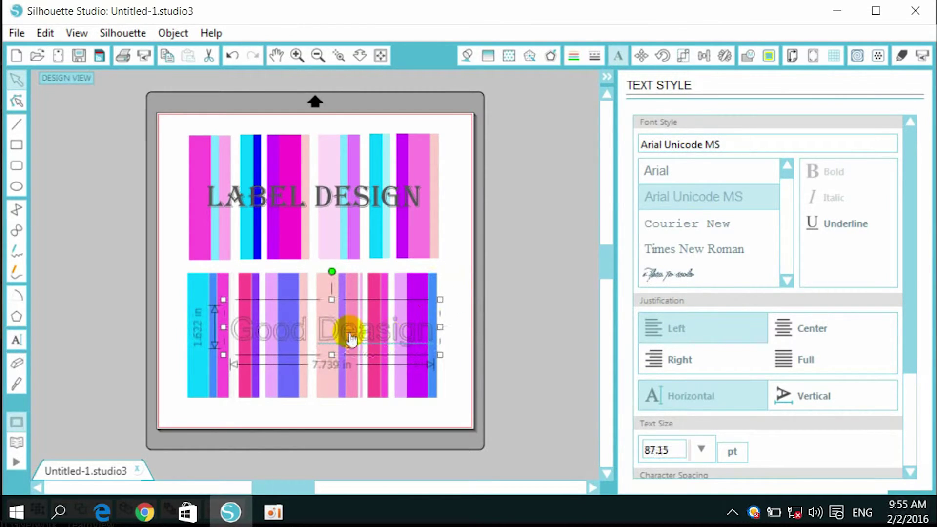
pyautogui.moveTo(350, 338); pyautogui.dragTo(332, 344)
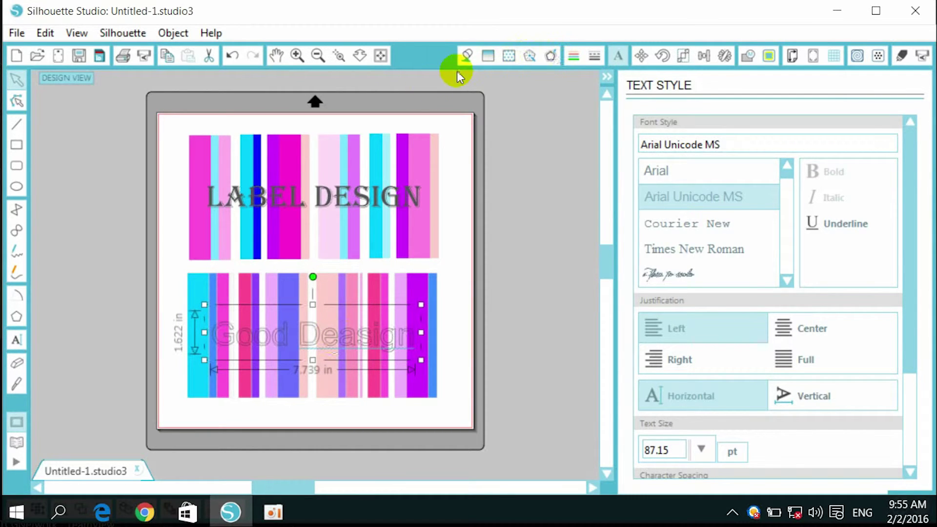
# - Try a white fill on the "Good Deasign" text, and replace it with near-black 111111
pyautogui.click(464, 58)
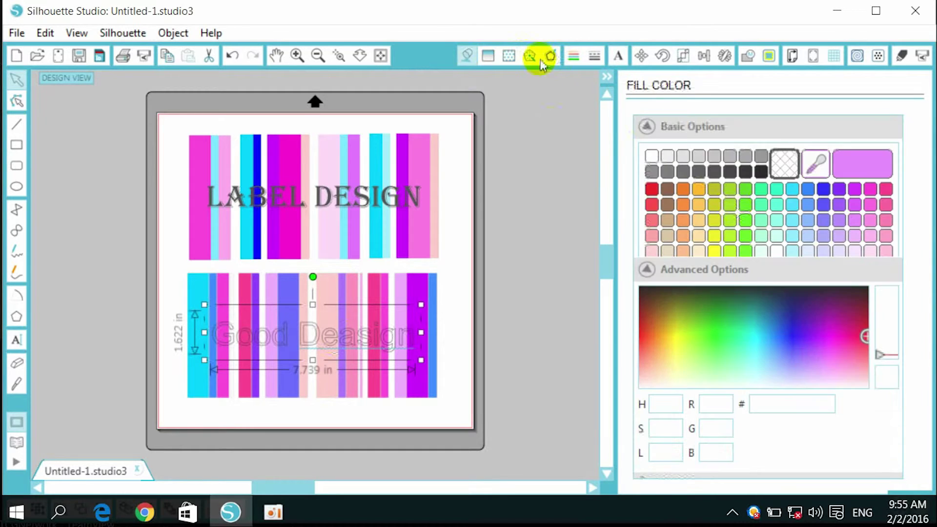
pyautogui.click(652, 155)
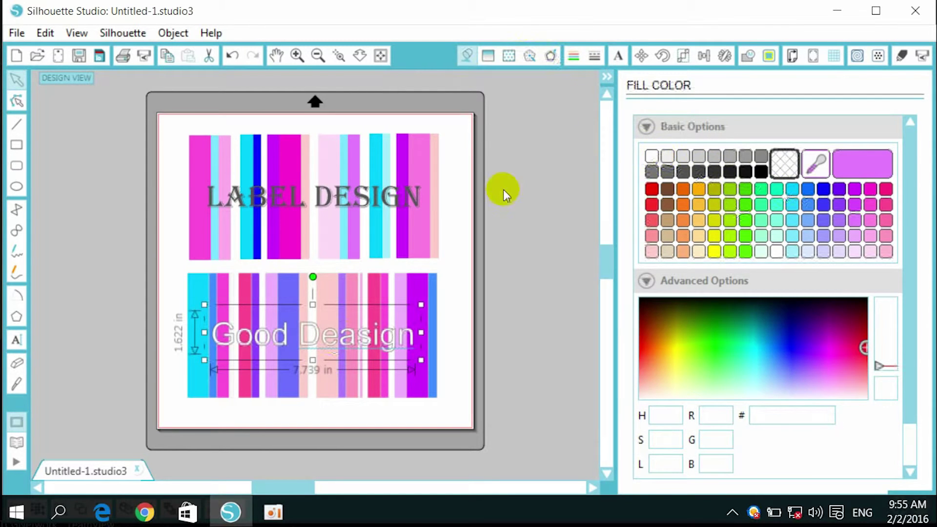
pyautogui.click(522, 207)
pyautogui.click(367, 340)
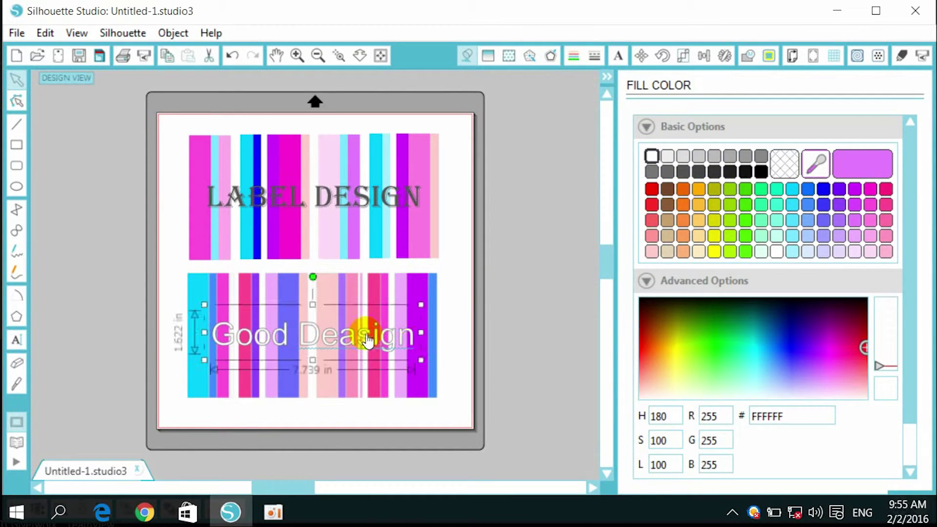
pyautogui.click(745, 172)
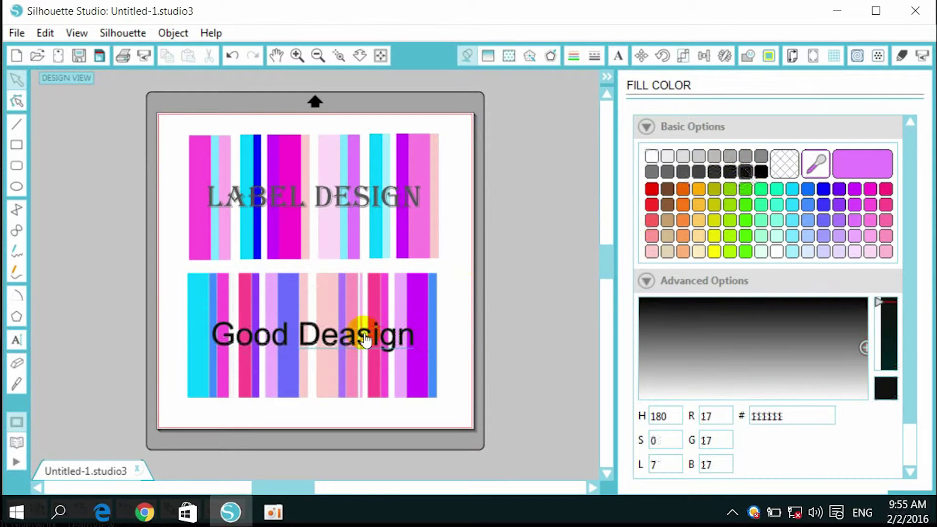
# - Set the font of the "Good Deasign" text to Brush Script MT
pyautogui.click(617, 55)
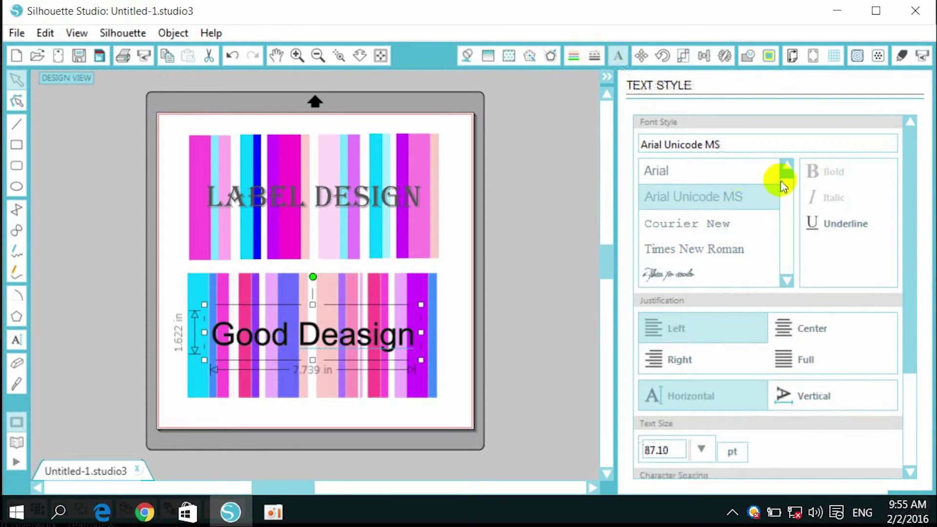
pyautogui.click(786, 281)
pyautogui.click(786, 281)
pyautogui.click(786, 281)
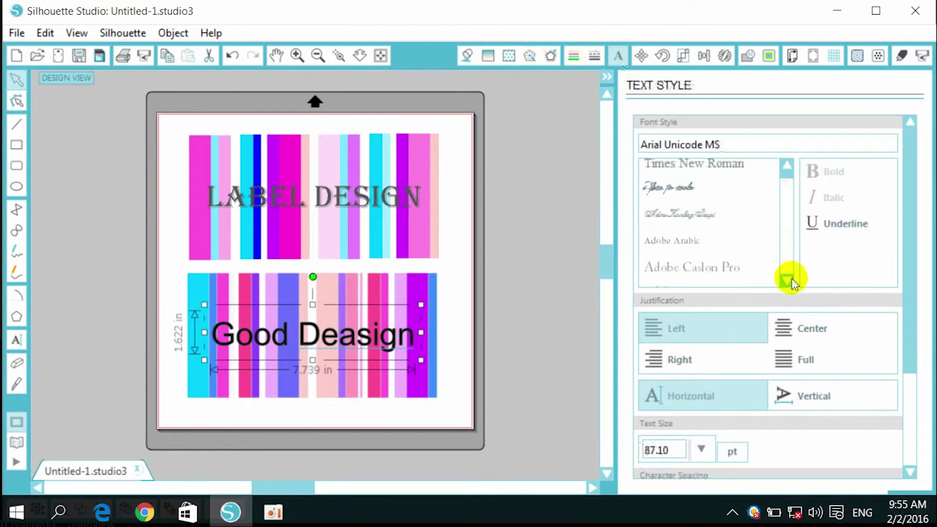
pyautogui.click(786, 281)
pyautogui.click(786, 281)
pyautogui.click(786, 280)
pyautogui.click(787, 280)
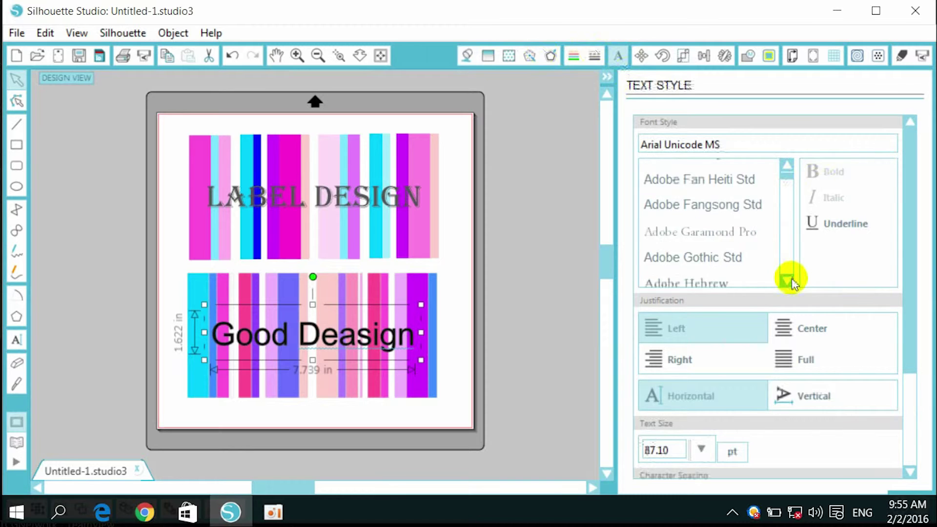
pyautogui.click(787, 281)
pyautogui.click(786, 281)
pyautogui.click(787, 281)
pyautogui.click(790, 279)
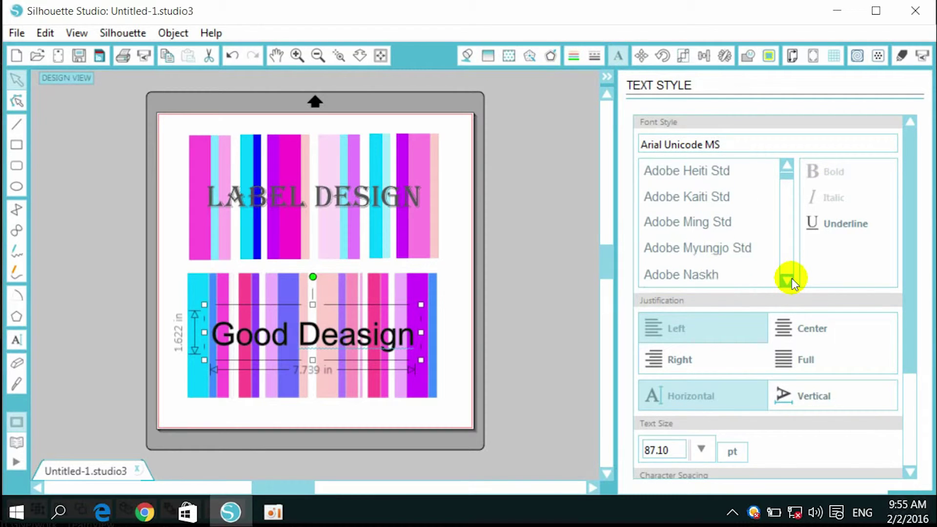
pyautogui.click(790, 279)
pyautogui.click(790, 279)
pyautogui.moveTo(790, 189); pyautogui.dragTo(790, 189)
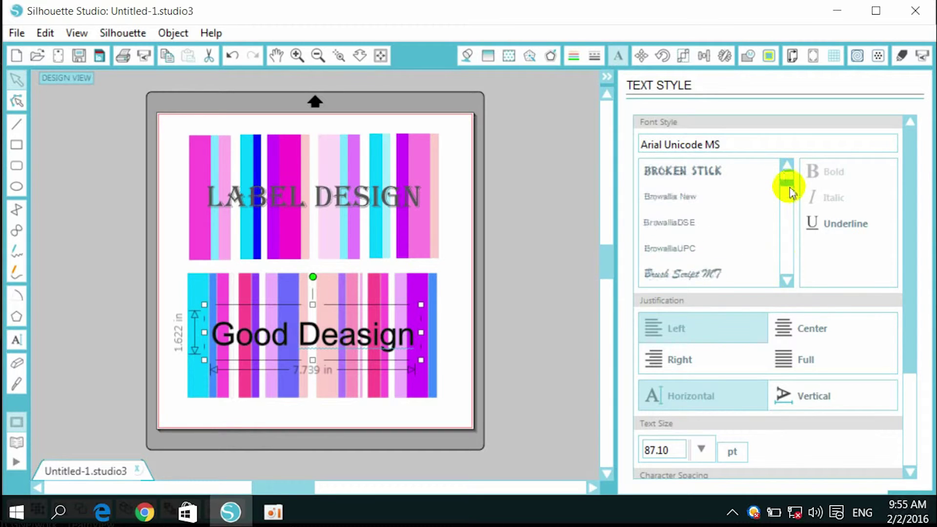
pyautogui.click(727, 272)
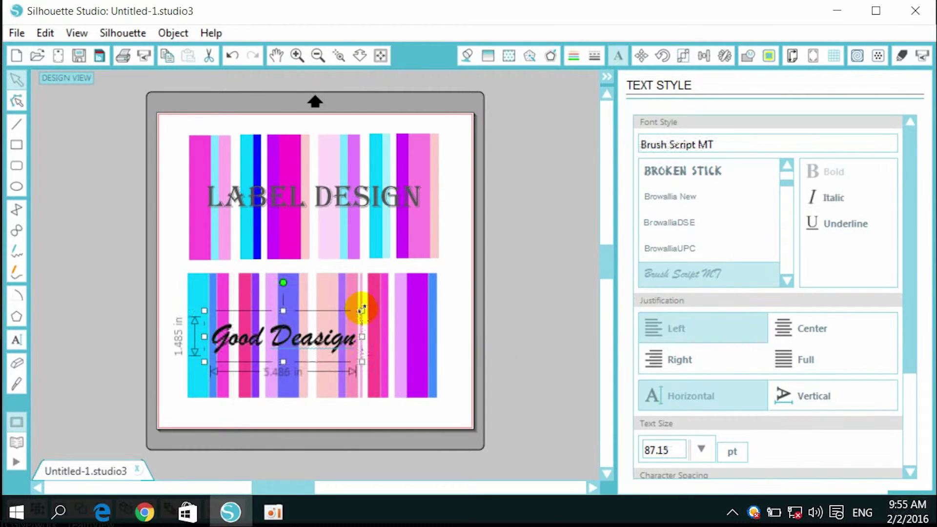
# - Enlarge the "Good Deasign" script text to about 7.4 in wide across the lower striped row
pyautogui.moveTo(361, 310); pyautogui.dragTo(421, 293)
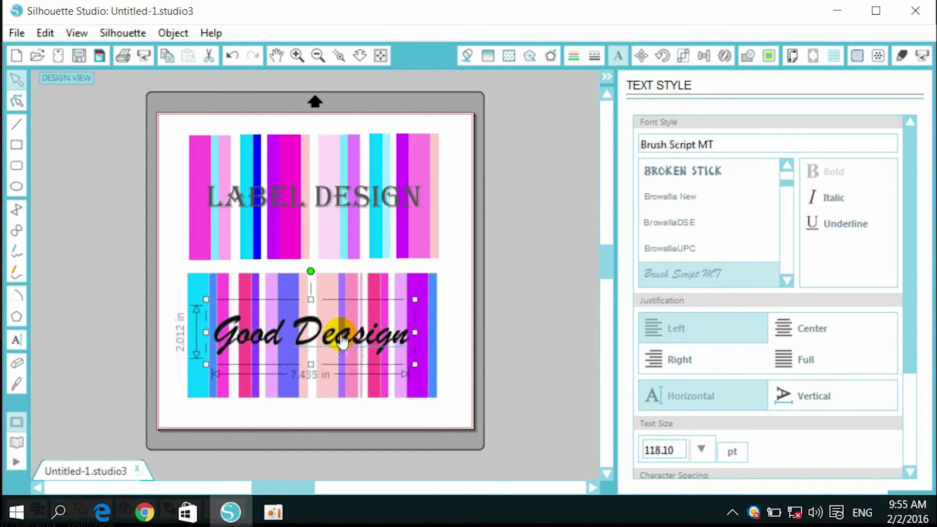
pyautogui.click(448, 317)
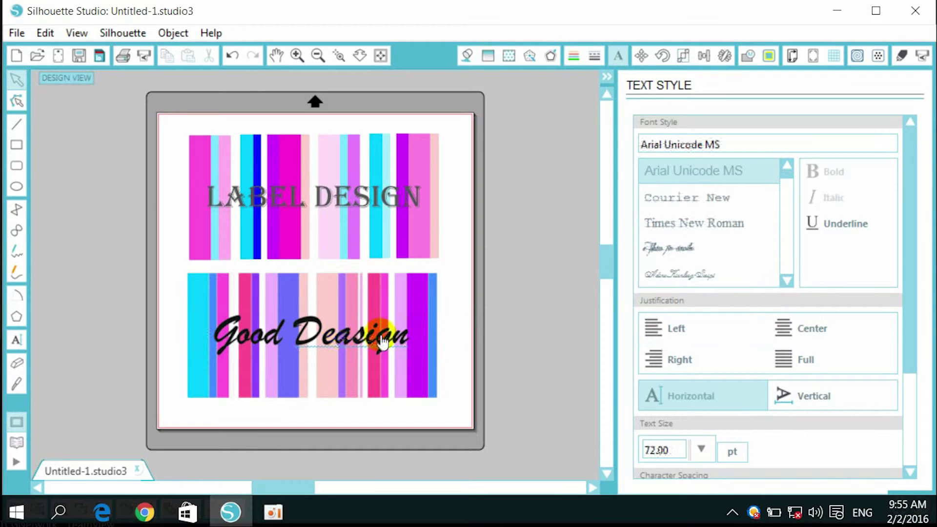
pyautogui.click(387, 313)
pyautogui.click(467, 285)
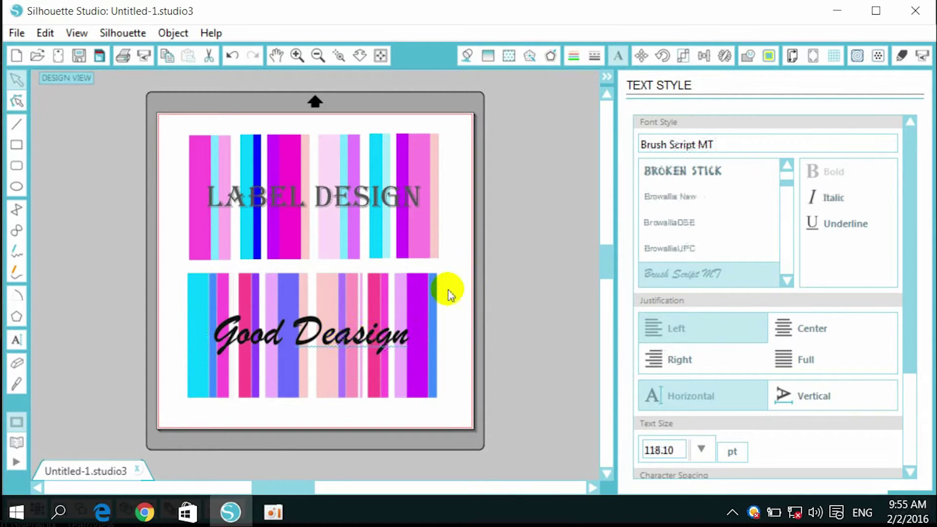
# - Center the "Good Deasign" text and the lower striped background on each other
pyautogui.click(293, 360)
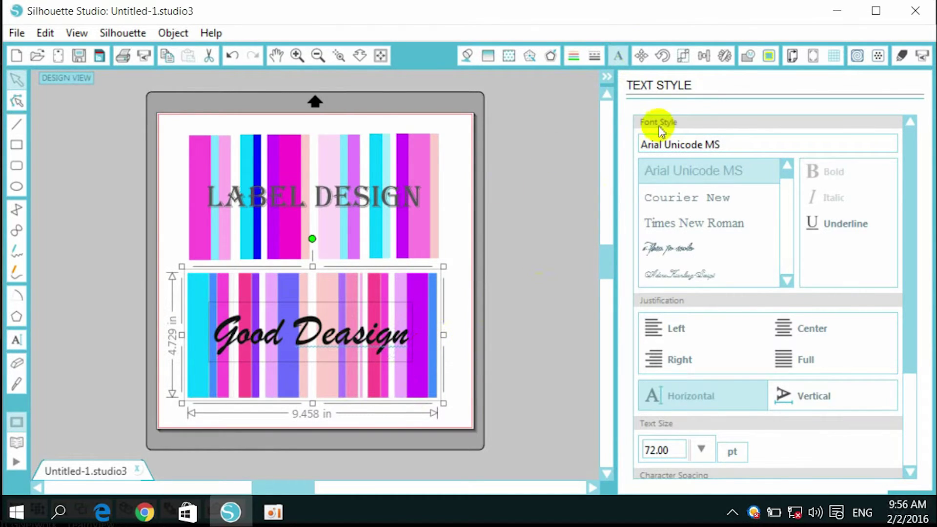
pyautogui.click(703, 55)
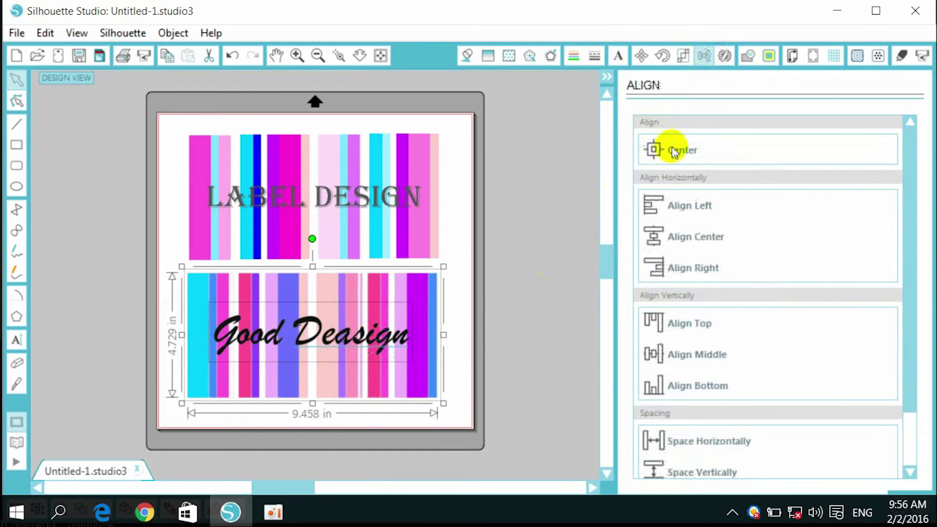
pyautogui.click(675, 153)
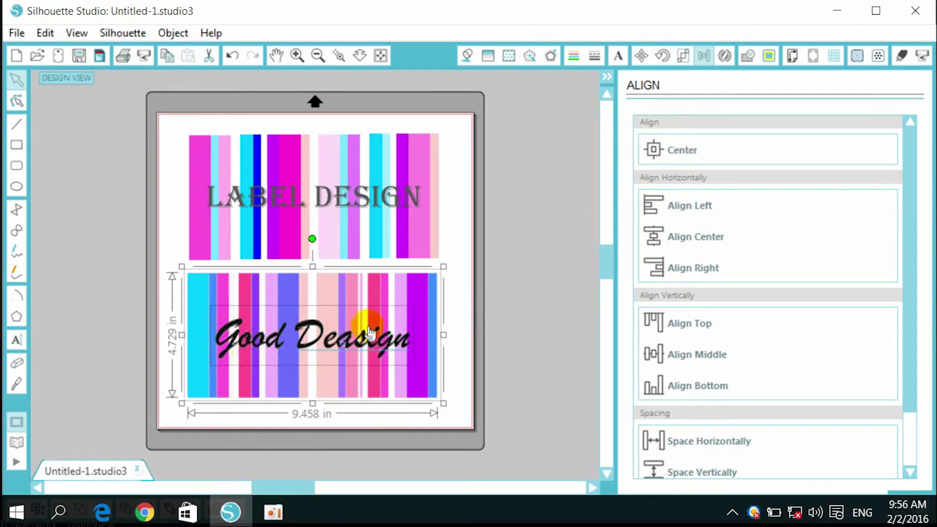
pyautogui.click(448, 326)
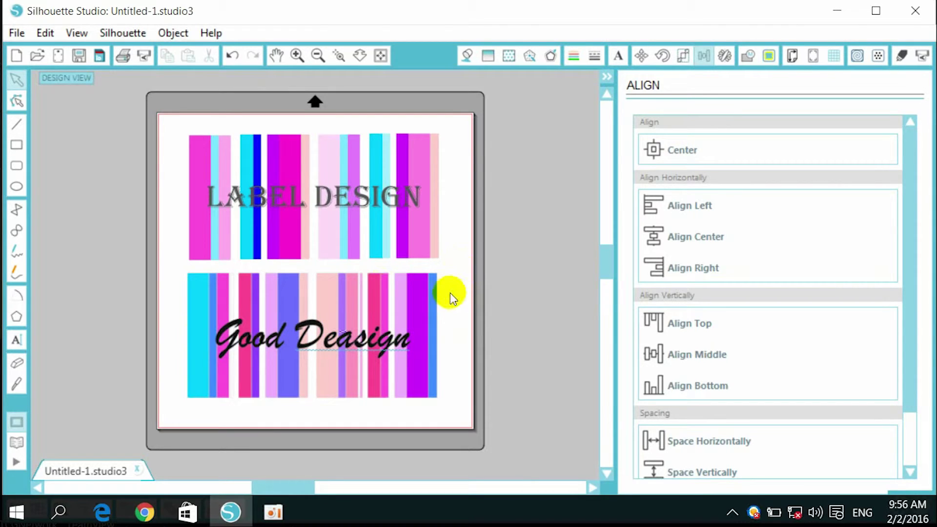
# - Group the "Good Deasign" text with the lower striped background
pyautogui.moveTo(450, 293); pyautogui.dragTo(230, 444)
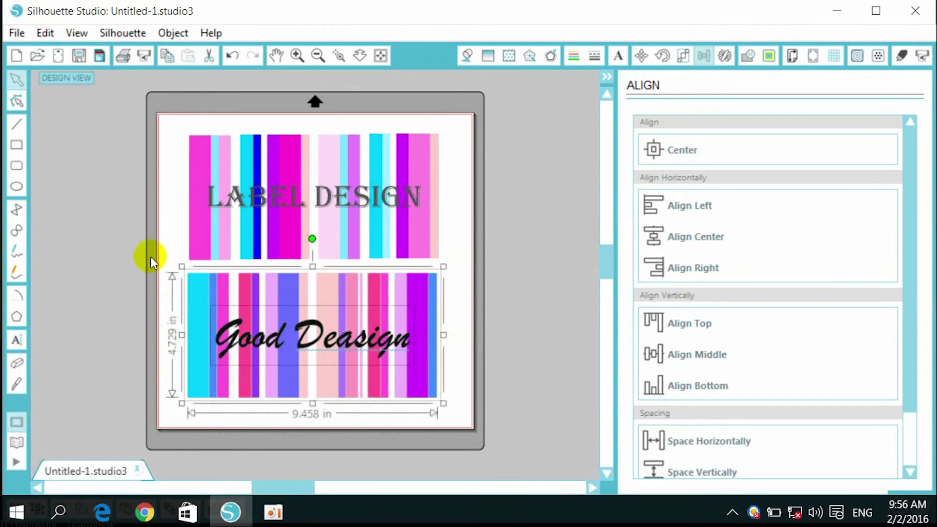
pyautogui.click(170, 253)
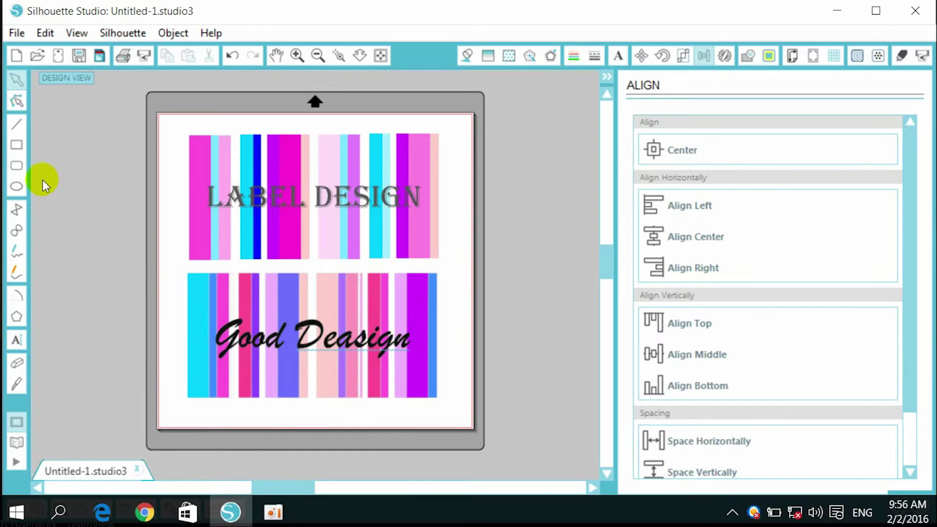
pyautogui.moveTo(161, 282); pyautogui.dragTo(455, 415)
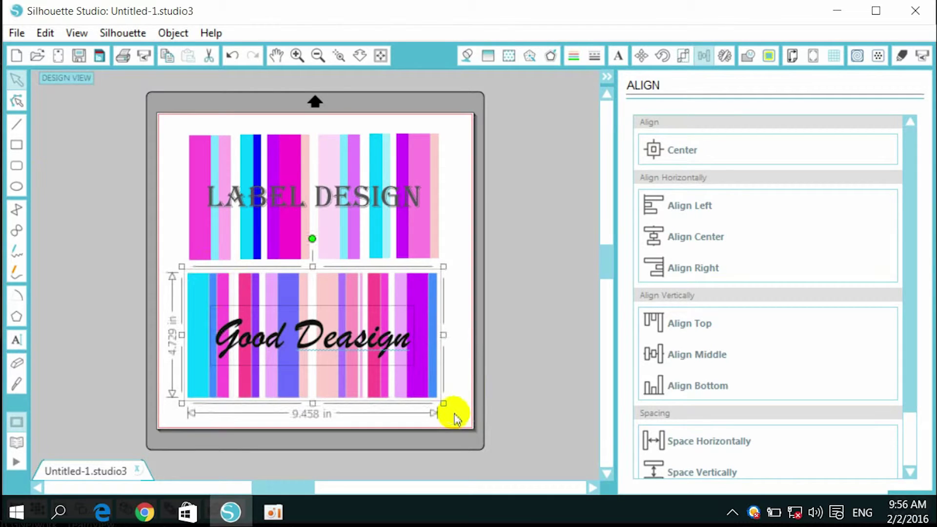
pyautogui.rightClick(341, 324)
pyautogui.click(370, 354)
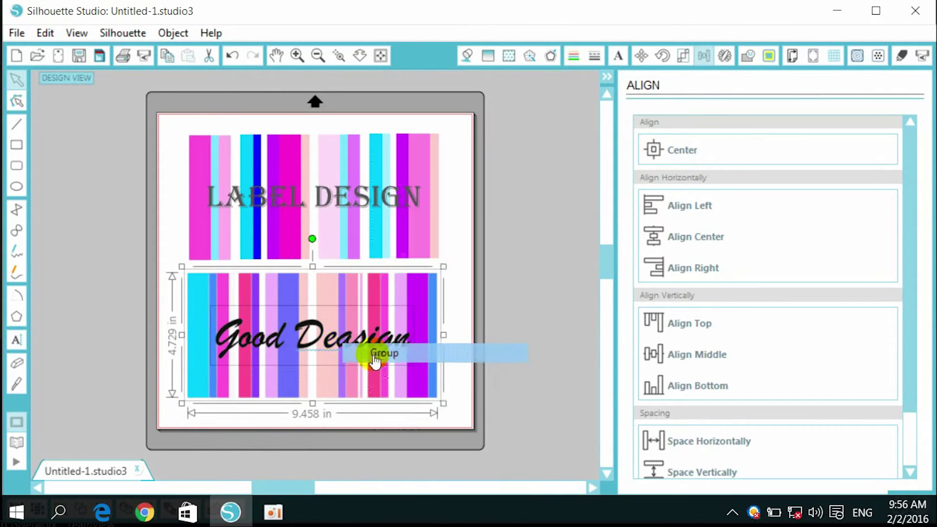
# - Draw a rounded rectangle about 8.8 in wide and 3.5 in high around the "Good Deasign" text on the lower label
pyautogui.click(439, 318)
pyautogui.moveTo(360, 345); pyautogui.dragTo(325, 315)
pyautogui.click(16, 166)
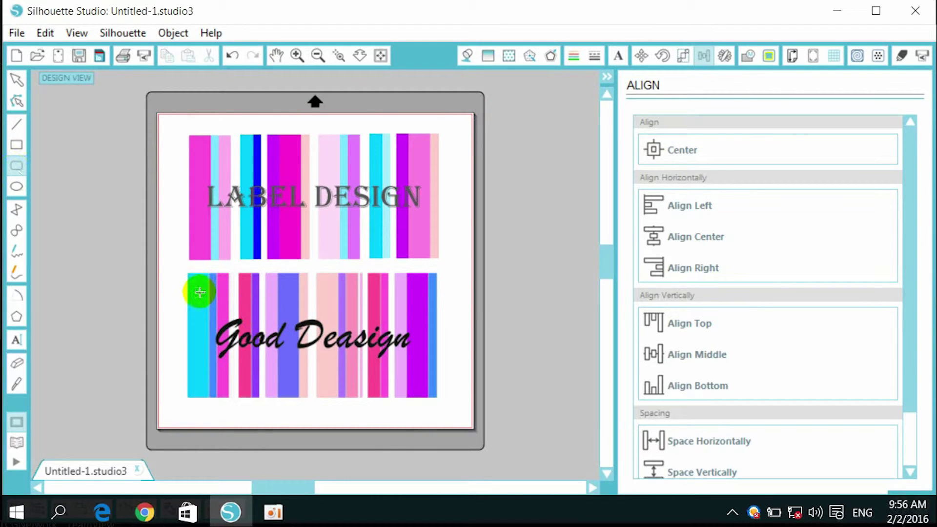
pyautogui.moveTo(199, 292); pyautogui.dragTo(431, 380)
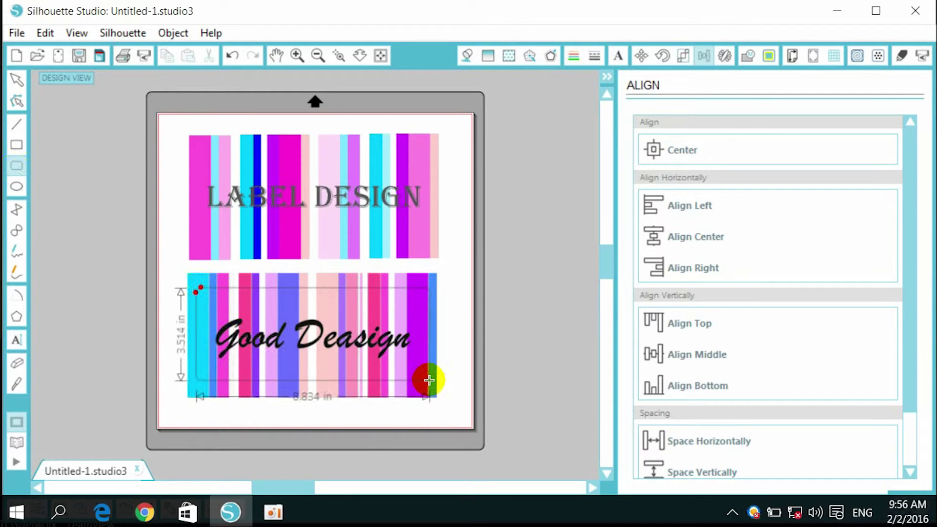
pyautogui.moveTo(429, 380); pyautogui.dragTo(429, 380)
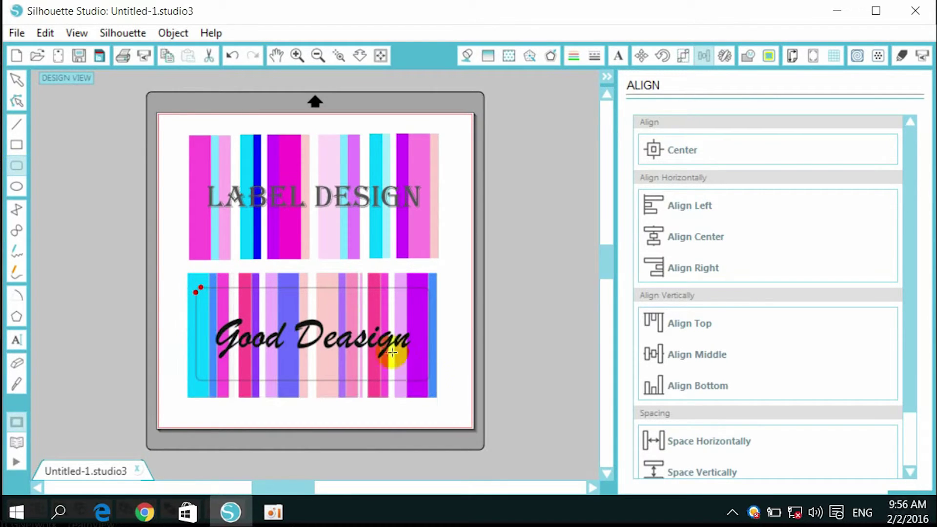
pyautogui.click(17, 101)
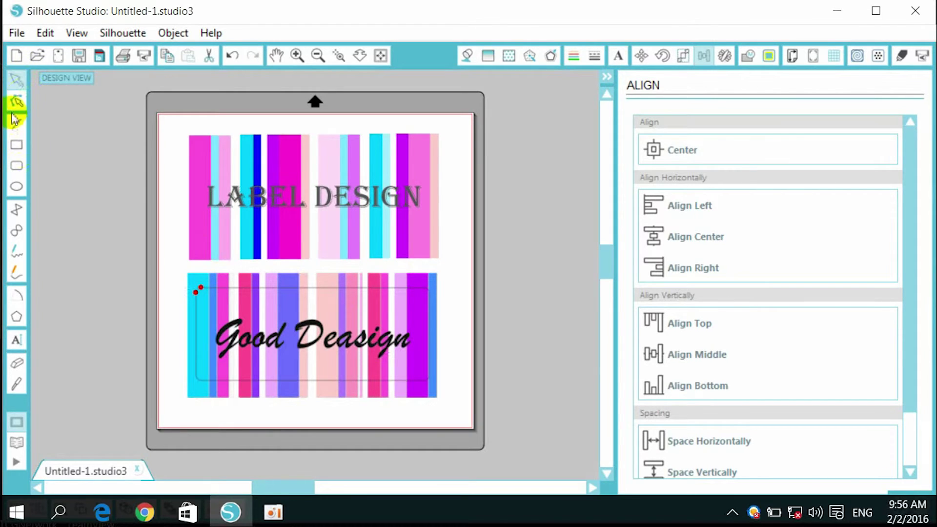
pyautogui.click(199, 292)
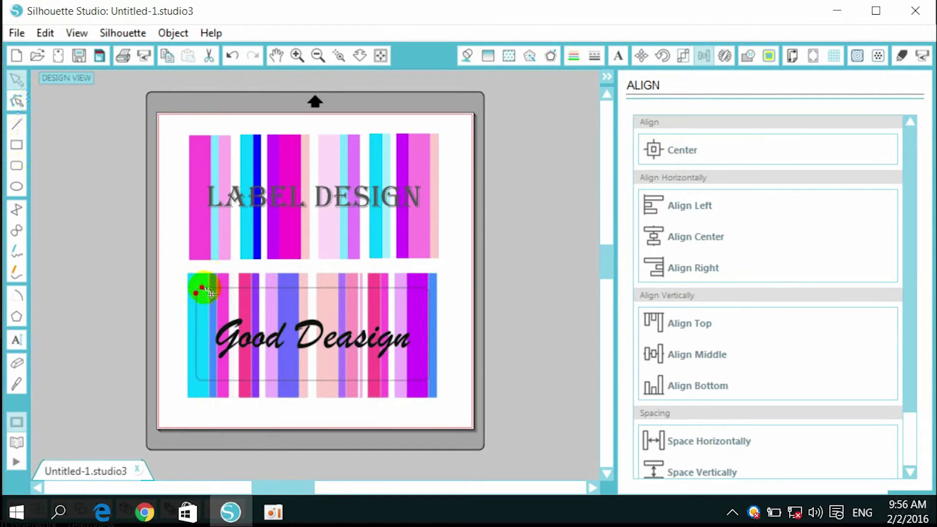
pyautogui.click(122, 202)
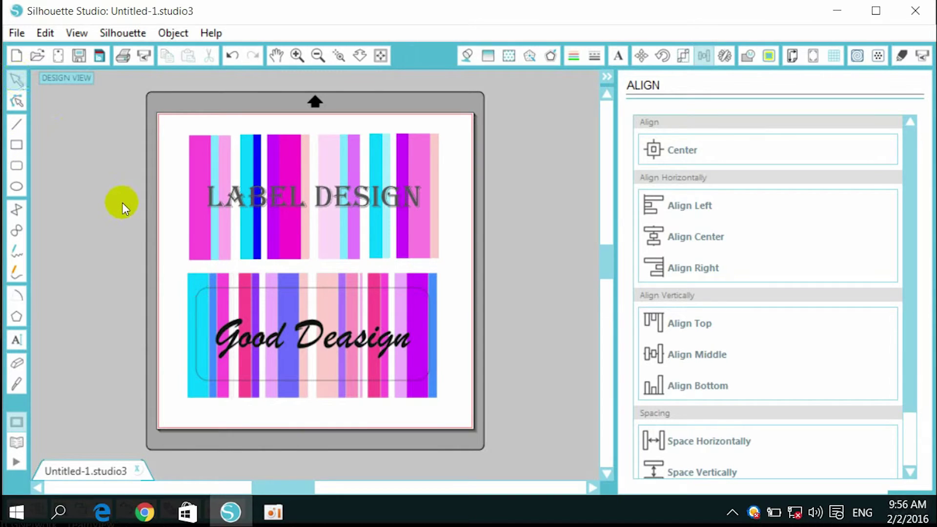
pyautogui.click(413, 294)
pyautogui.click(450, 285)
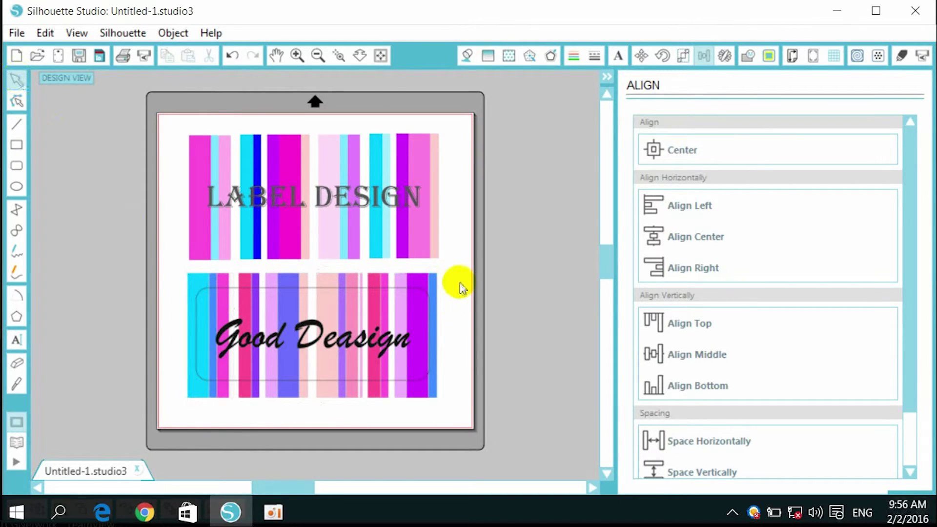
pyautogui.click(282, 396)
pyautogui.click(460, 393)
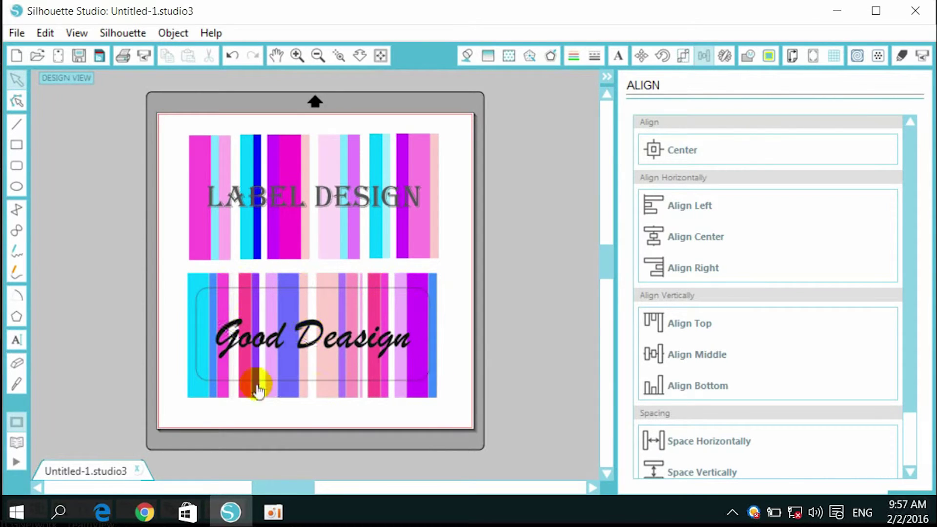
# - Show the advanced fill color options and ungroup the upper striped label
pyautogui.click(432, 260)
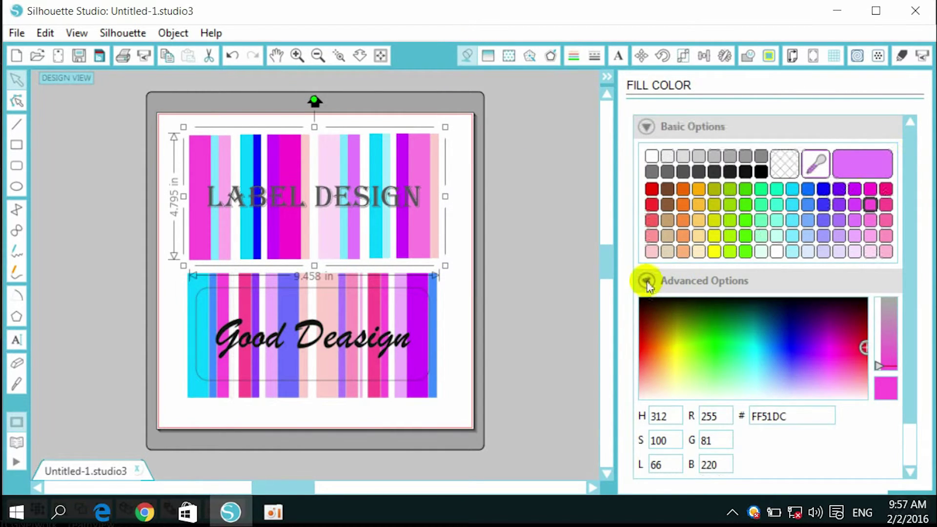
pyautogui.click(647, 281)
pyautogui.click(646, 281)
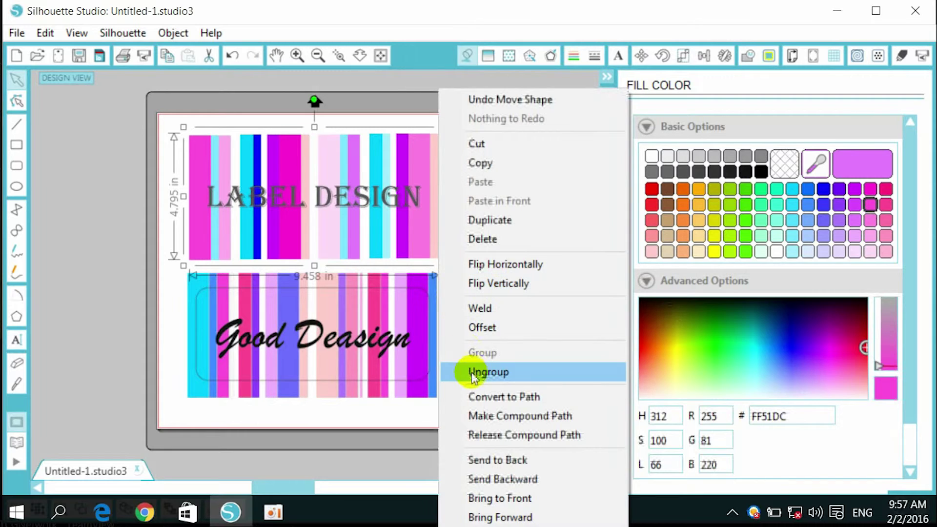
pyautogui.click(485, 373)
pyautogui.click(455, 232)
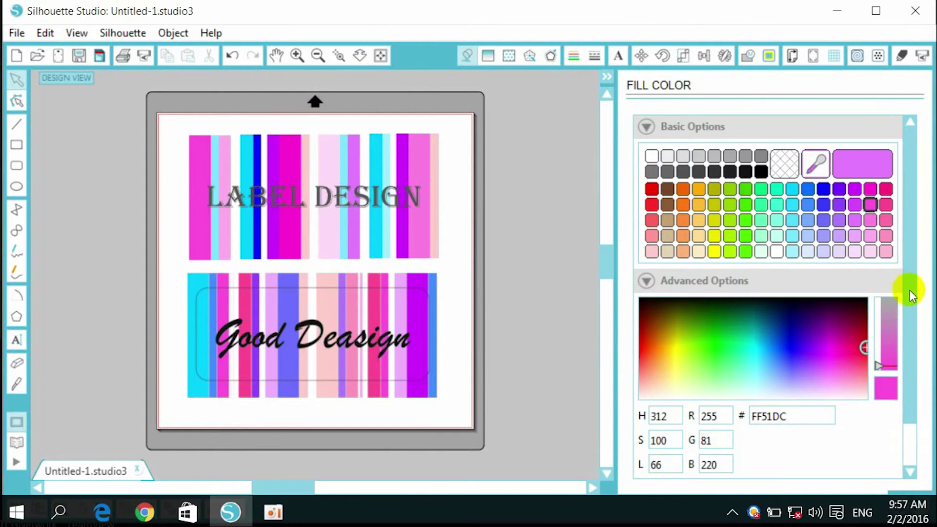
# - Set the red fill value of the wide pink stripe near the upper label's right end to 222
pyautogui.scroll(-1, 908, 290)
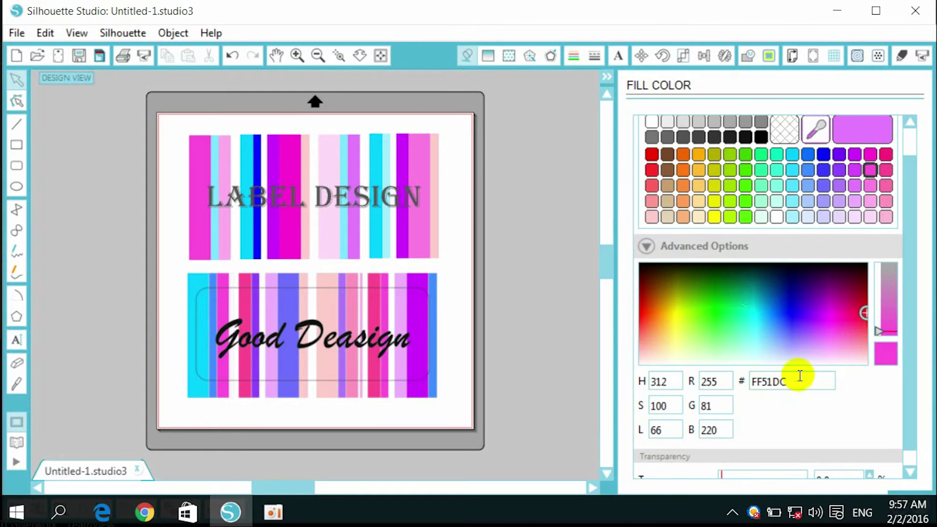
pyautogui.moveTo(800, 376); pyautogui.dragTo(748, 379)
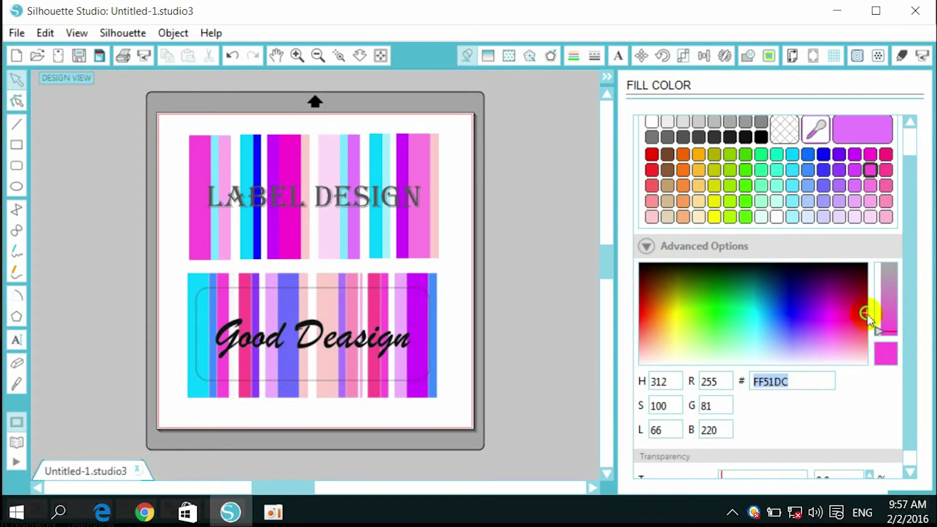
pyautogui.scroll(1, 905, 142)
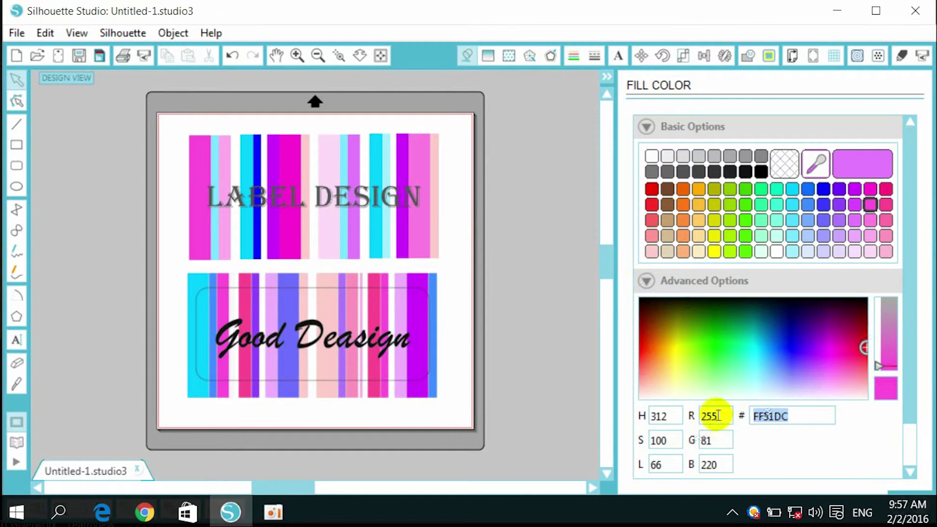
pyautogui.click(428, 244)
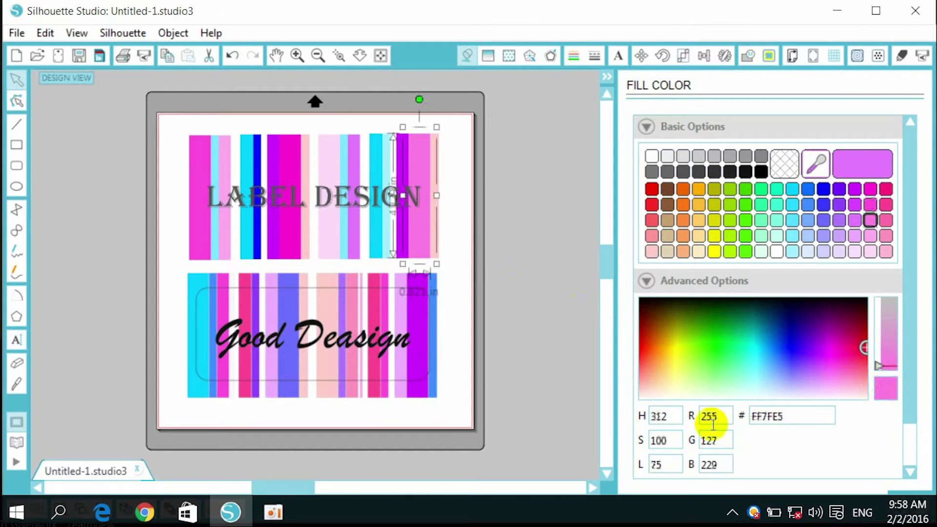
pyautogui.scroll(-1, 517, 287)
pyautogui.scroll(-1, 517, 287)
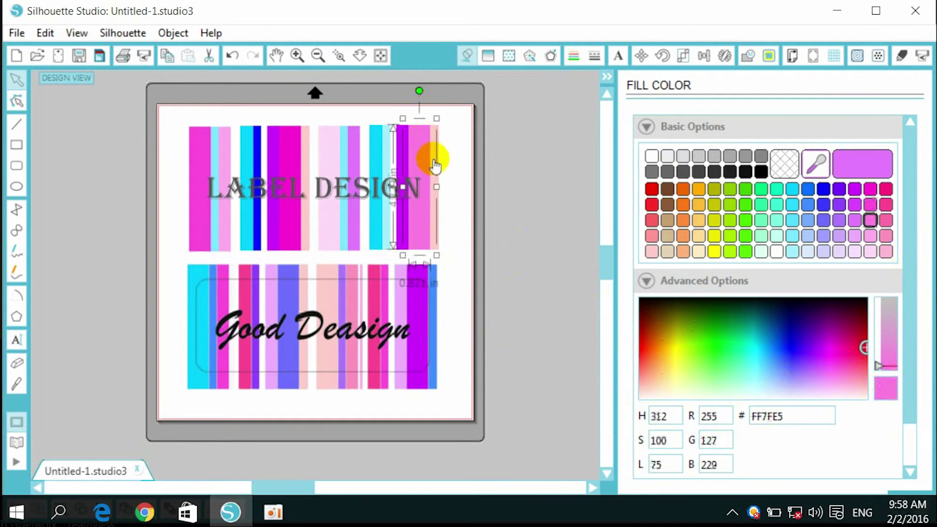
pyautogui.doubleClick(724, 417)
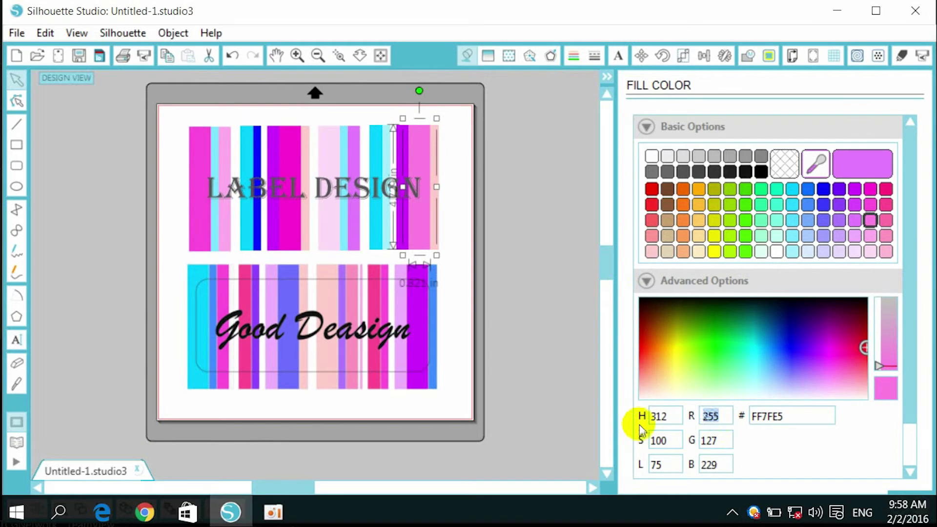
pyautogui.write('222')
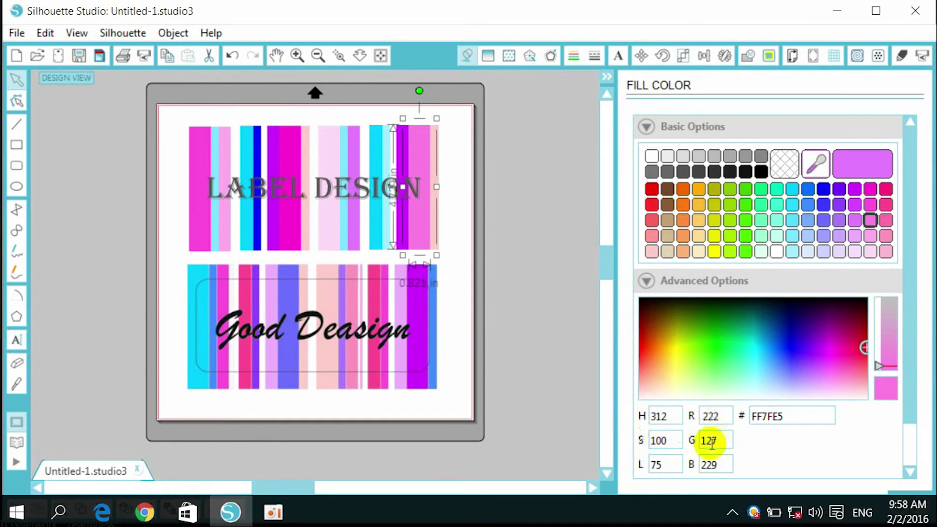
# - Set both the green and blue fill values of the selected stripe to 222
pyautogui.click(706, 441)
pyautogui.doubleClick(707, 441)
pyautogui.write('222')
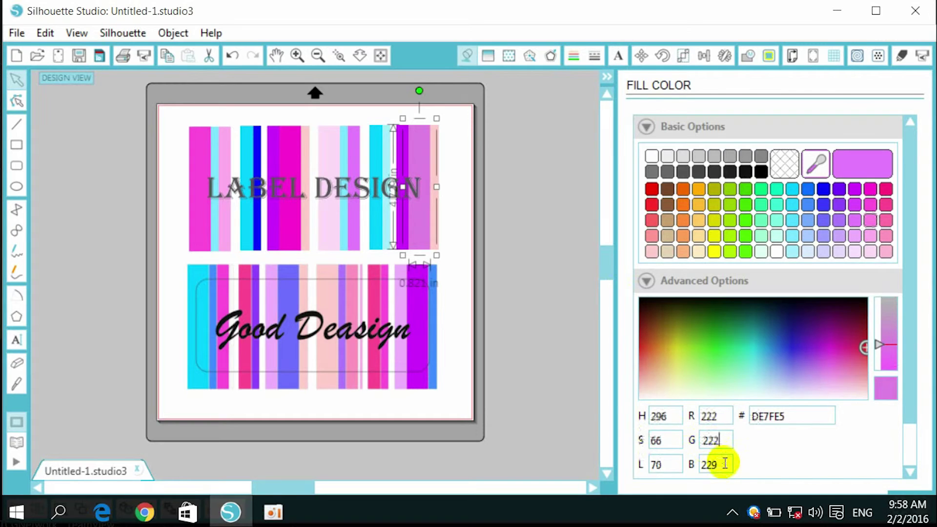
pyautogui.doubleClick(725, 464)
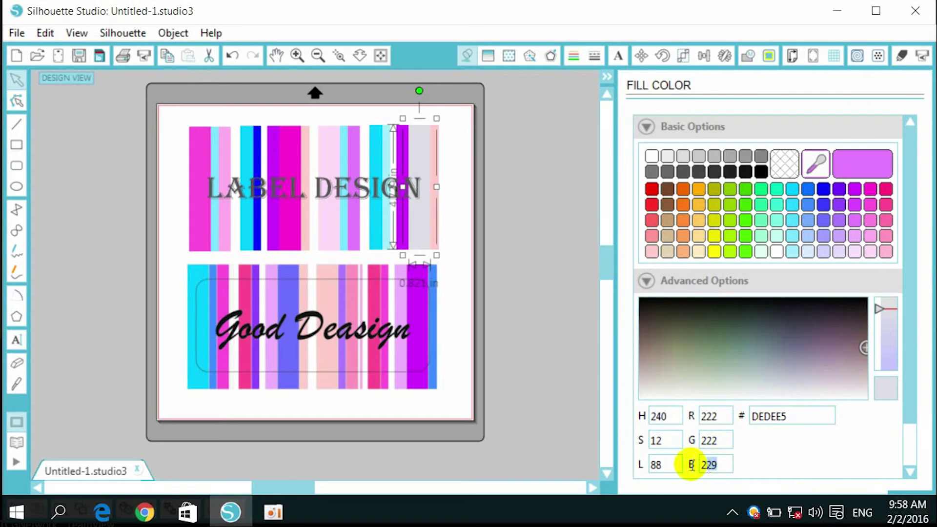
pyautogui.write('22')
pyautogui.press('Return')
pyautogui.click(465, 239)
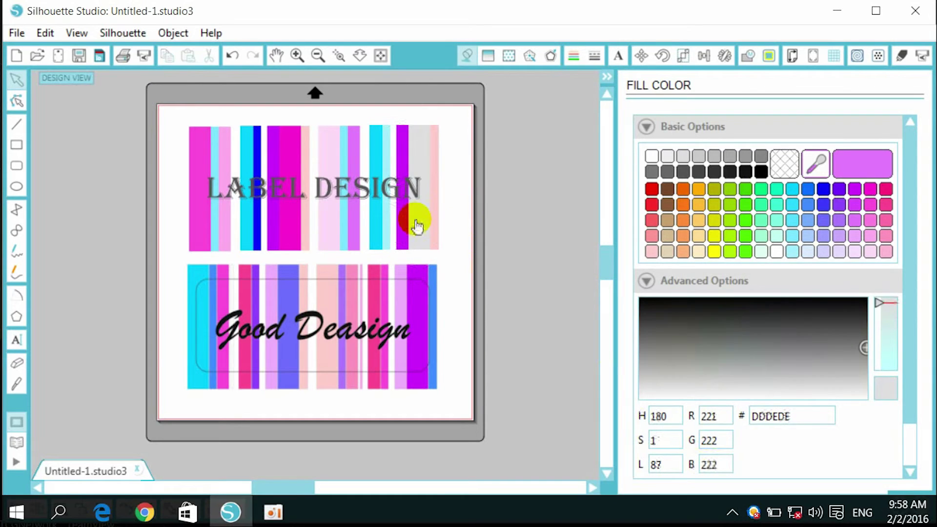
# - Duplicate the light gray stripe just right of the upper label and fill the copy with gray 777777
pyautogui.scroll(-2, 919, 253)
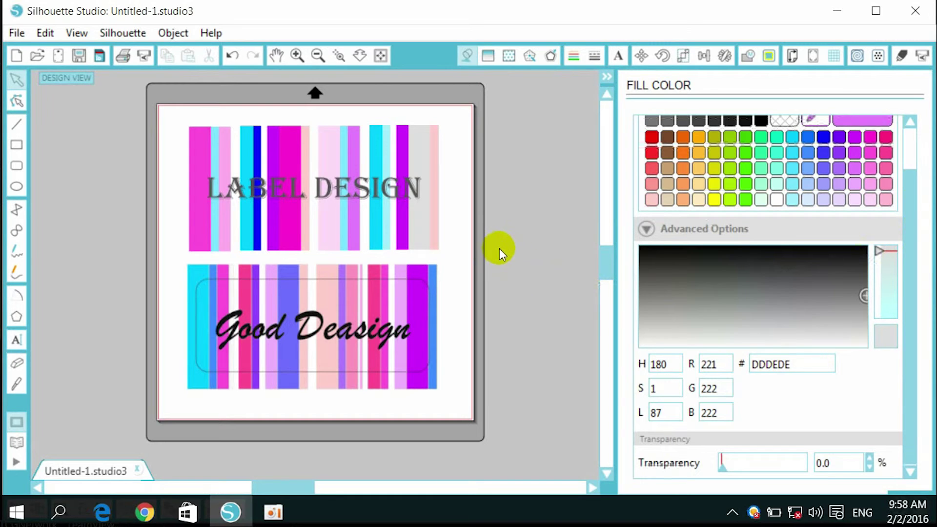
pyautogui.click(418, 230)
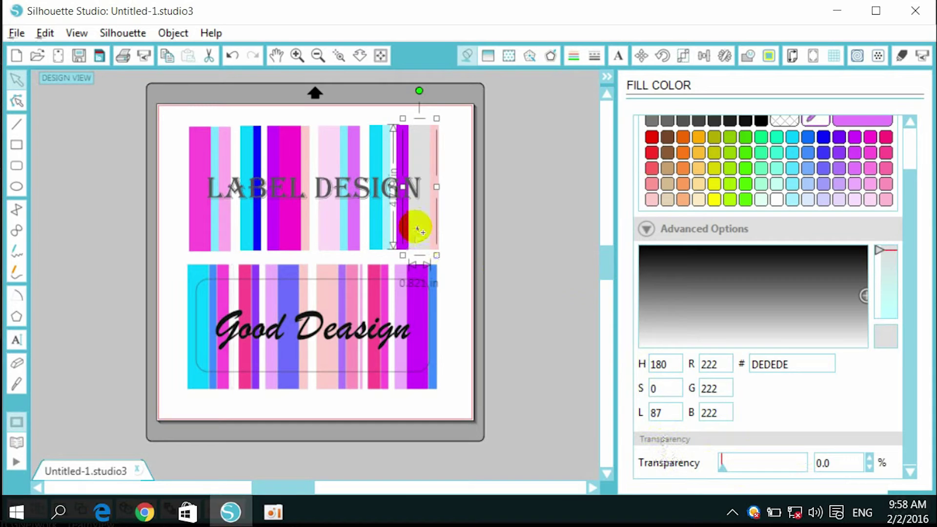
pyautogui.moveTo(419, 230); pyautogui.dragTo(459, 227)
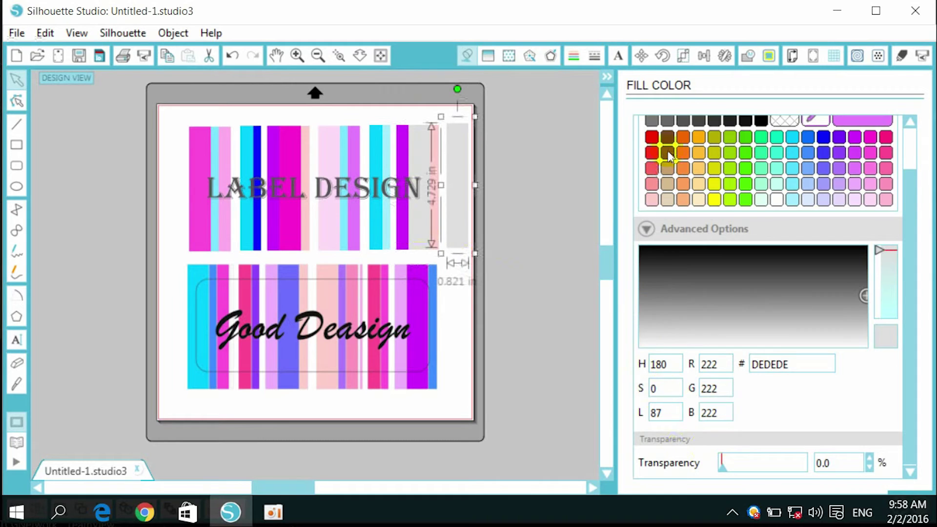
pyautogui.click(711, 121)
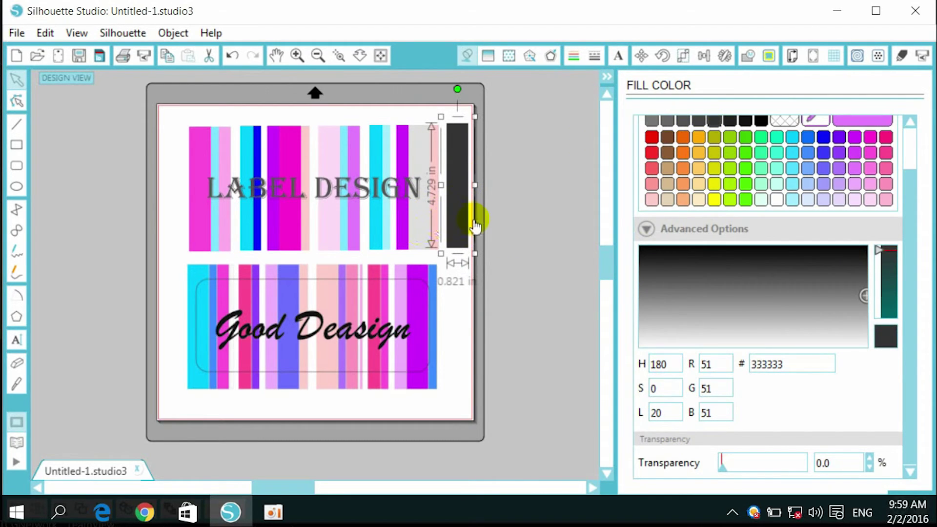
pyautogui.click(651, 120)
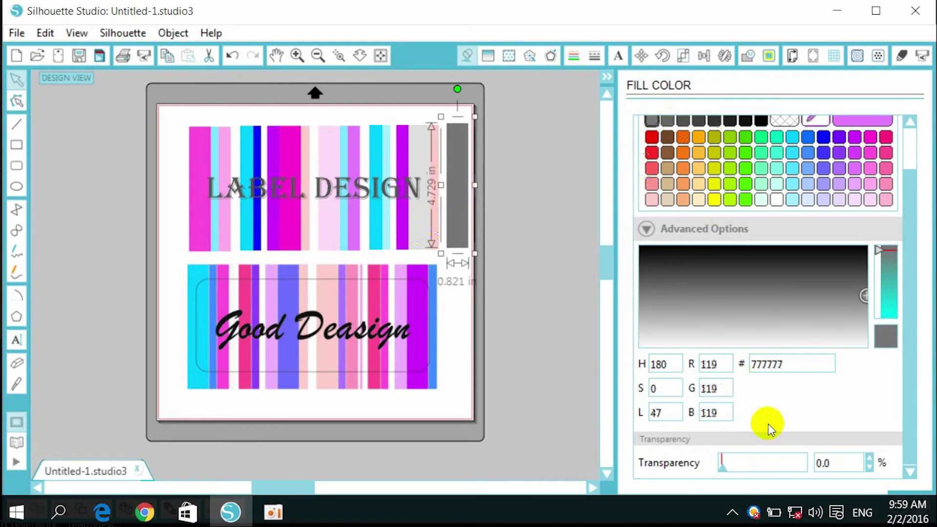
# - Set the fill transparency of the gray stripe copy to 100%
pyautogui.moveTo(724, 467)
pyautogui.mouseDown()
pyautogui.moveTo(755, 466)
pyautogui.moveTo(722, 470)
pyautogui.mouseUp()
pyautogui.click(842, 470)
pyautogui.write('100')
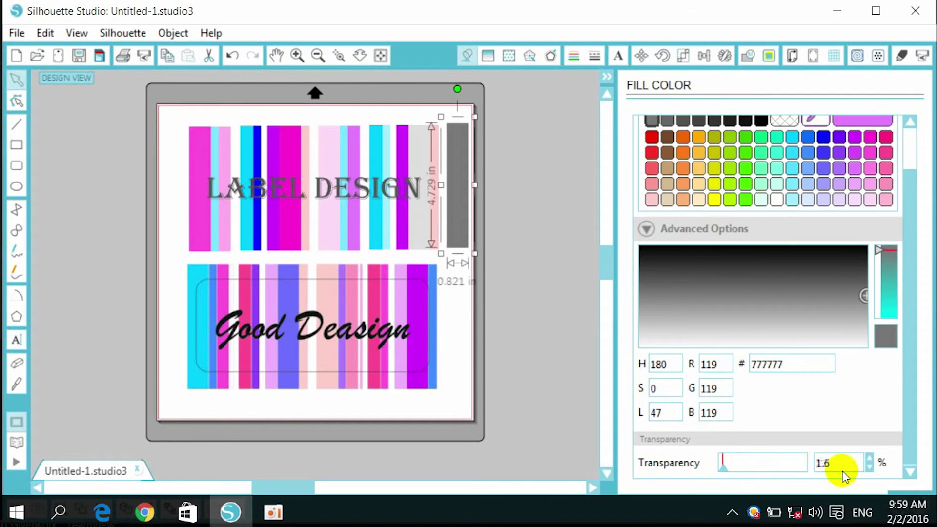
pyautogui.press('Return')
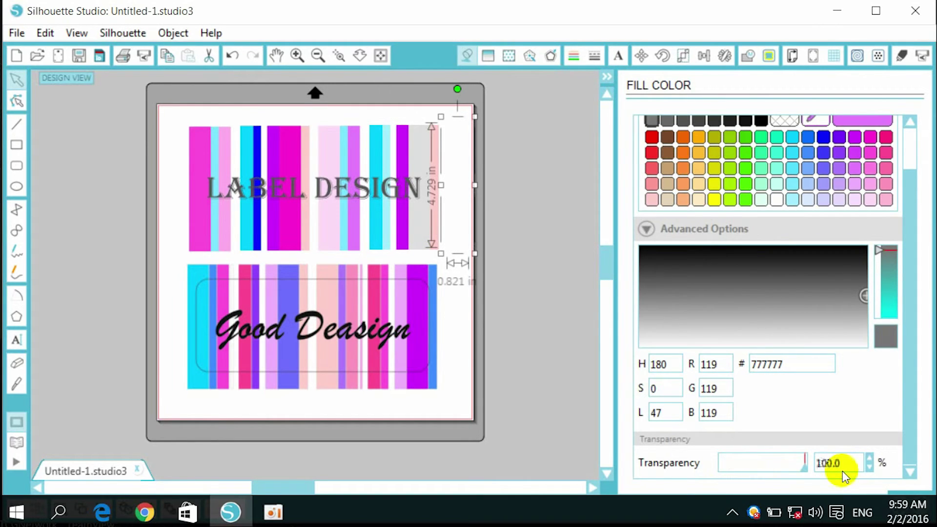
# - Lower the gray copy's fill transparency to about 41.8% and overlap it with the upper label's purple and light gray stripes
pyautogui.moveTo(804, 468); pyautogui.dragTo(738, 469)
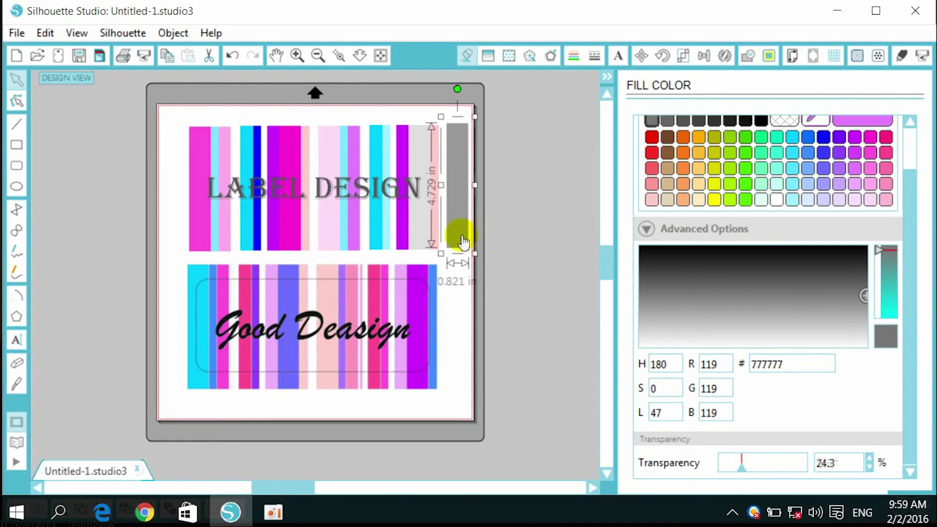
pyautogui.moveTo(444, 233); pyautogui.dragTo(403, 219)
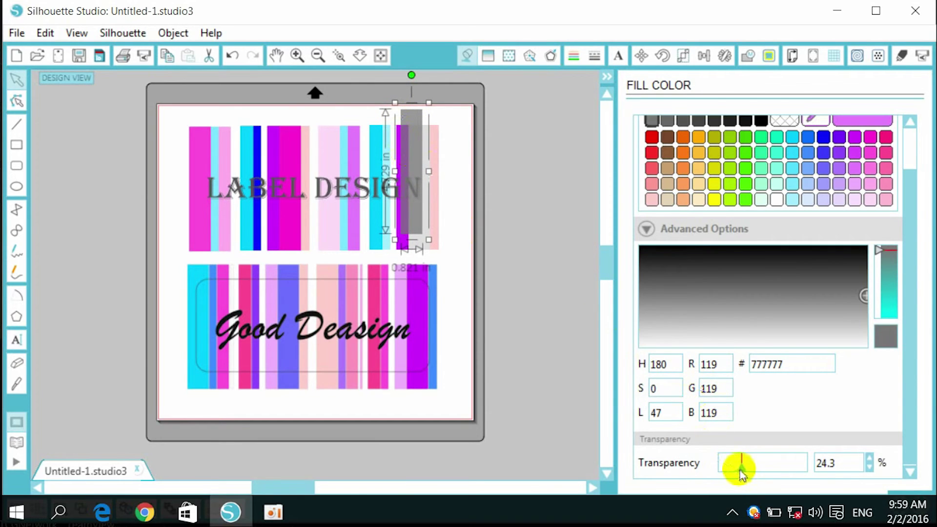
pyautogui.moveTo(741, 470)
pyautogui.mouseDown()
pyautogui.moveTo(769, 467)
pyautogui.moveTo(724, 472)
pyautogui.moveTo(756, 470)
pyautogui.mouseUp()
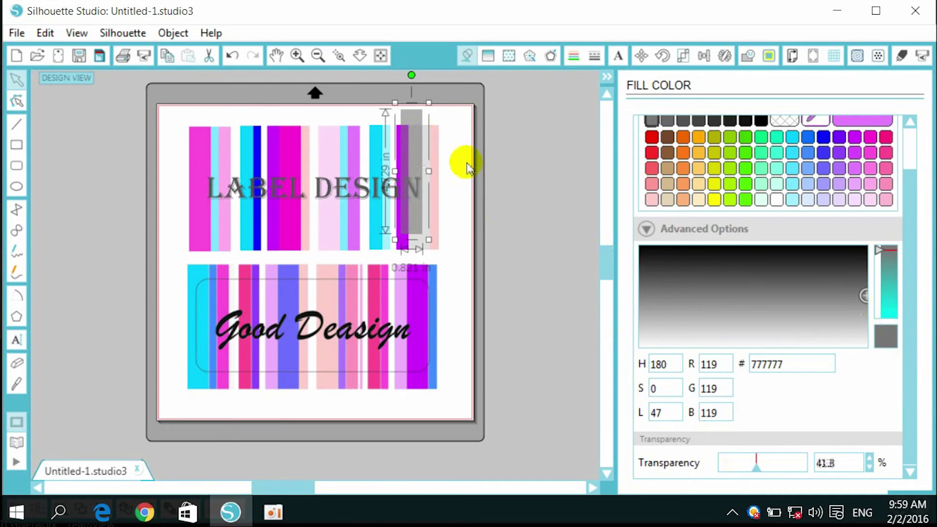
pyautogui.moveTo(414, 149); pyautogui.dragTo(416, 152)
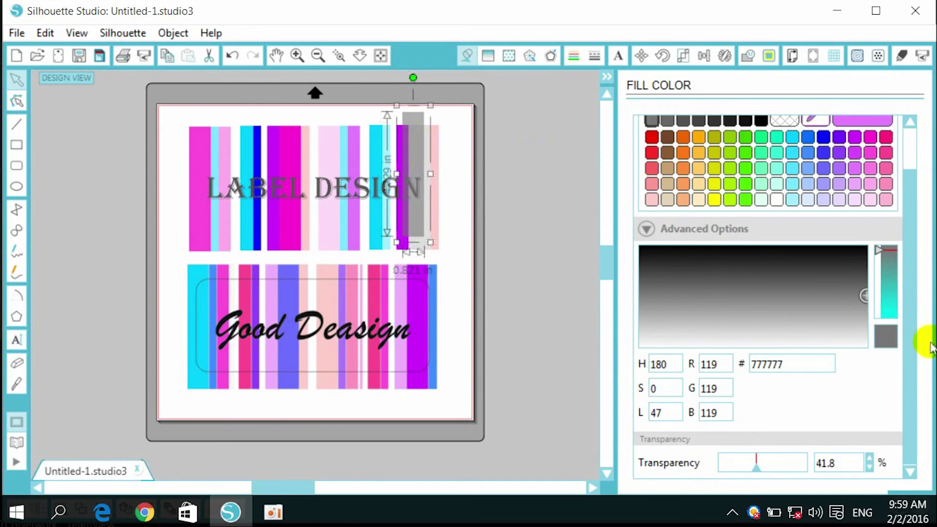
# - Move the semi-transparent gray stripe off the upper label to the blank area just right of it
pyautogui.click(905, 294)
pyautogui.moveTo(905, 294); pyautogui.dragTo(907, 266)
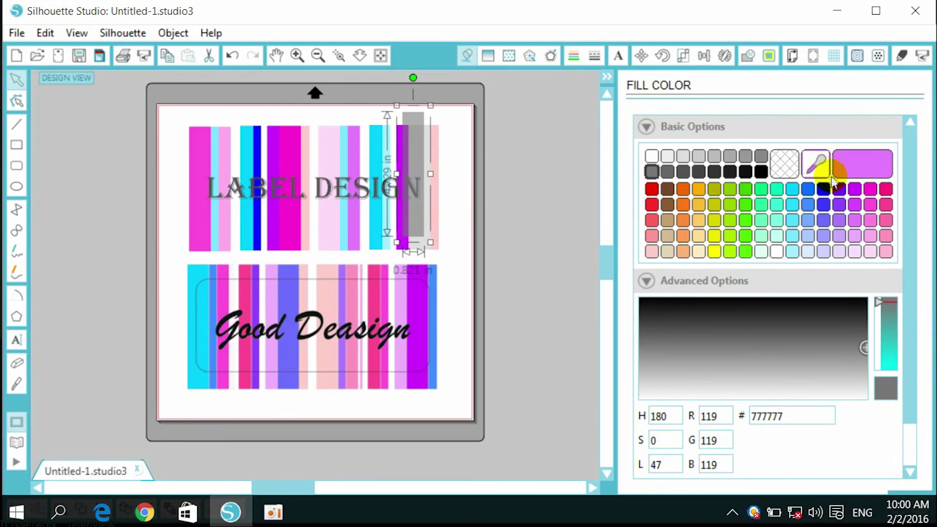
pyautogui.scroll(-1, 821, 163)
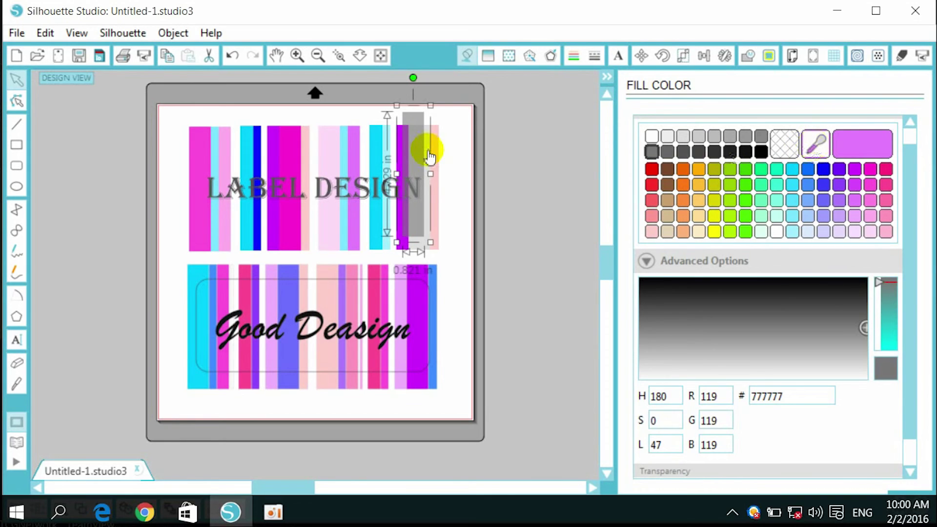
pyautogui.moveTo(412, 142); pyautogui.dragTo(454, 151)
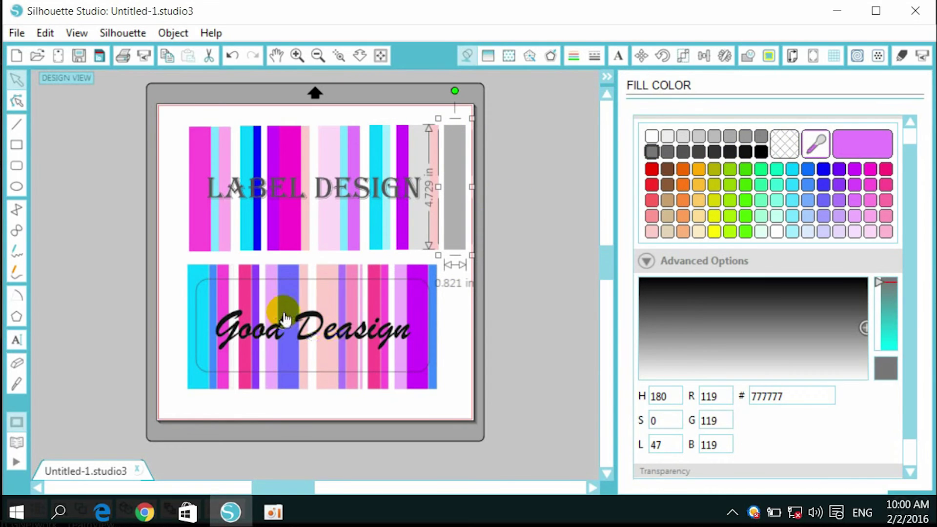
pyautogui.click(415, 288)
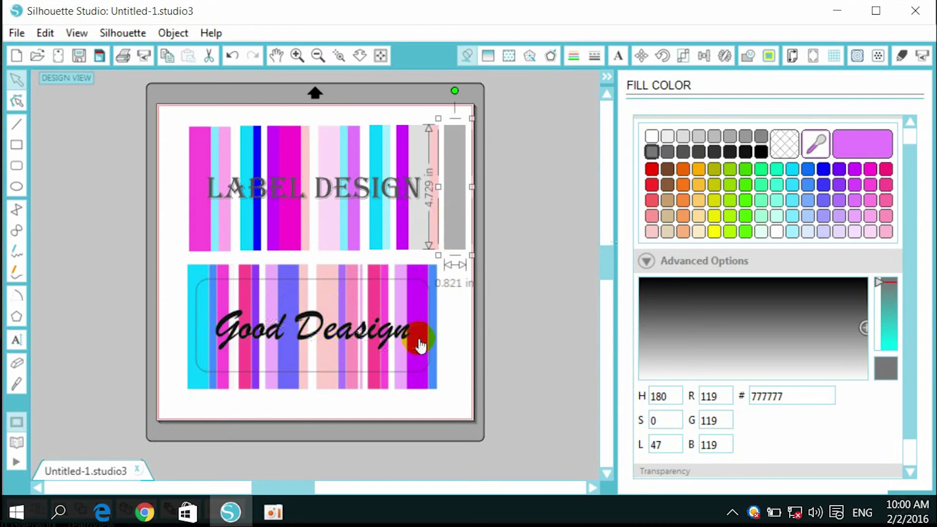
pyautogui.click(815, 144)
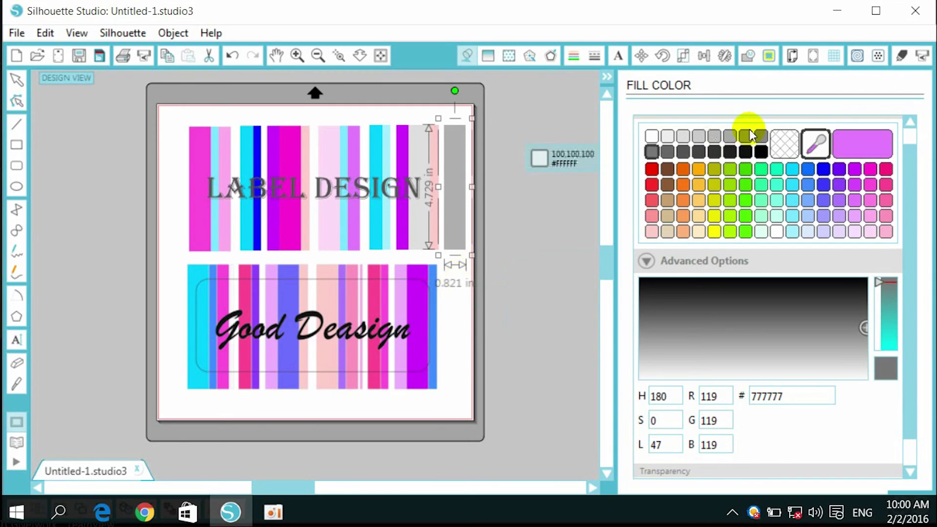
pyautogui.click(418, 308)
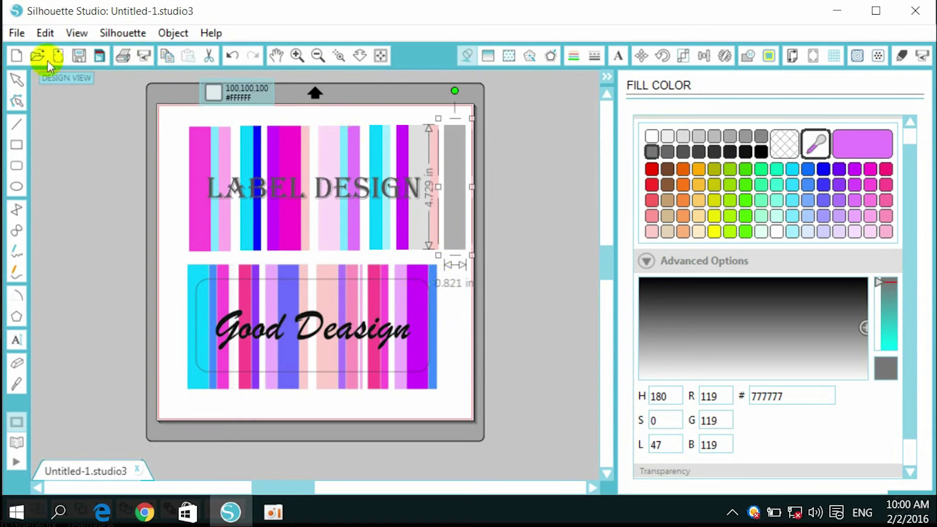
pyautogui.click(17, 80)
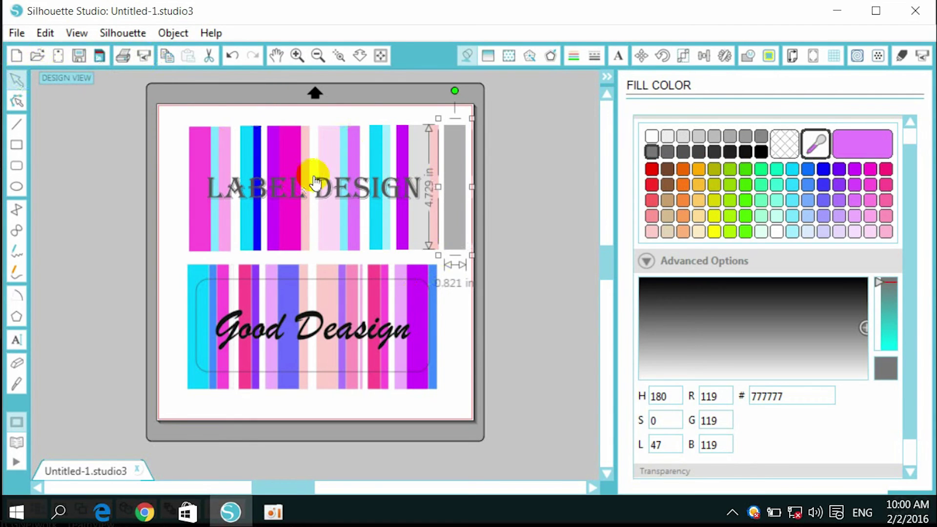
# - Fill the pale pink stripe in the middle of the upper label with purple D119FF sampled from the lower label's wide purple stripe
pyautogui.click(334, 145)
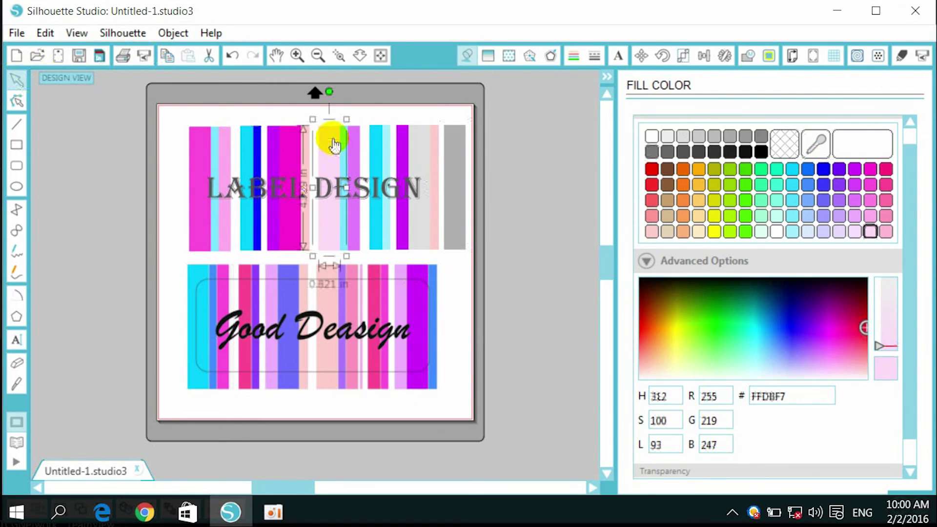
pyautogui.click(820, 141)
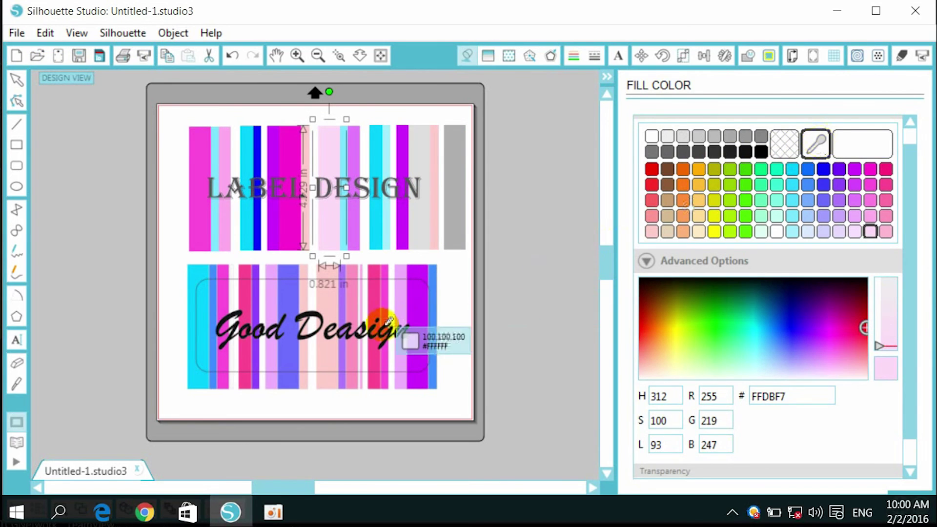
pyautogui.click(417, 306)
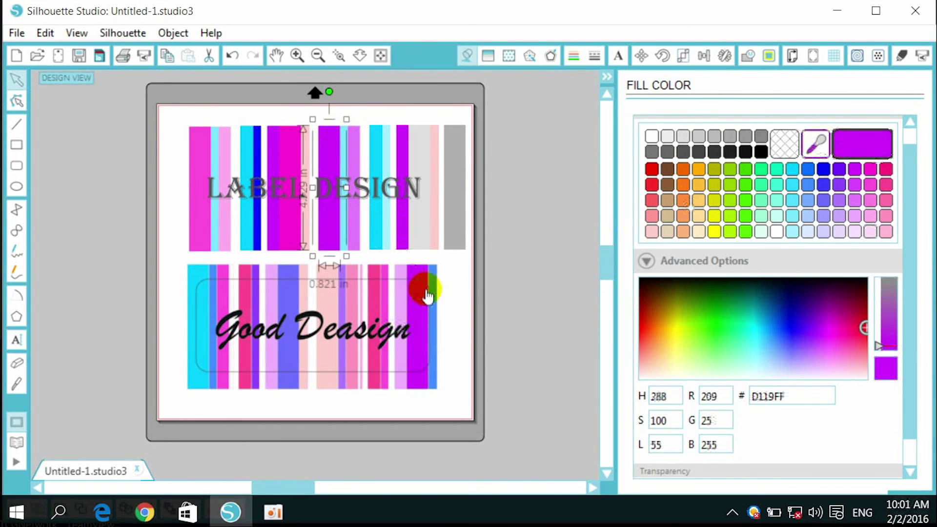
pyautogui.click(16, 80)
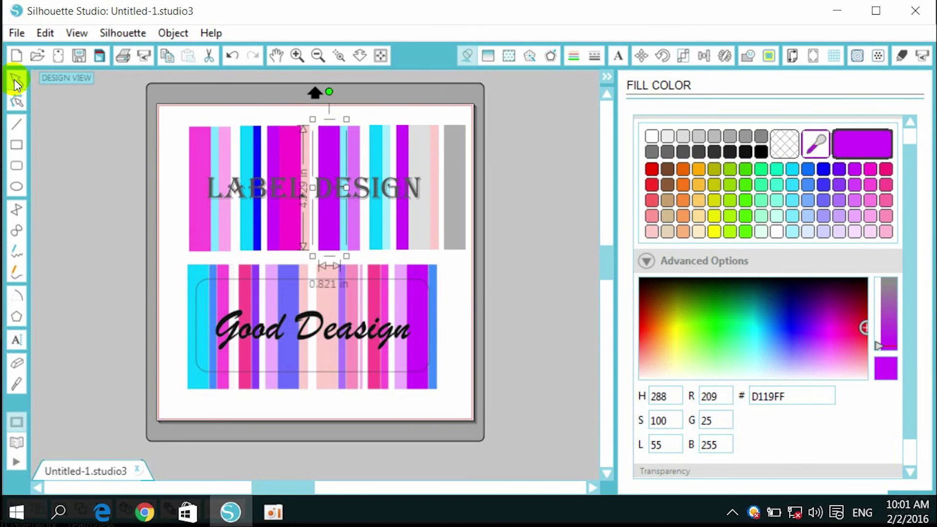
# - Delete the semi-transparent gray stripe beside the upper label and clear the selection
pyautogui.click(422, 131)
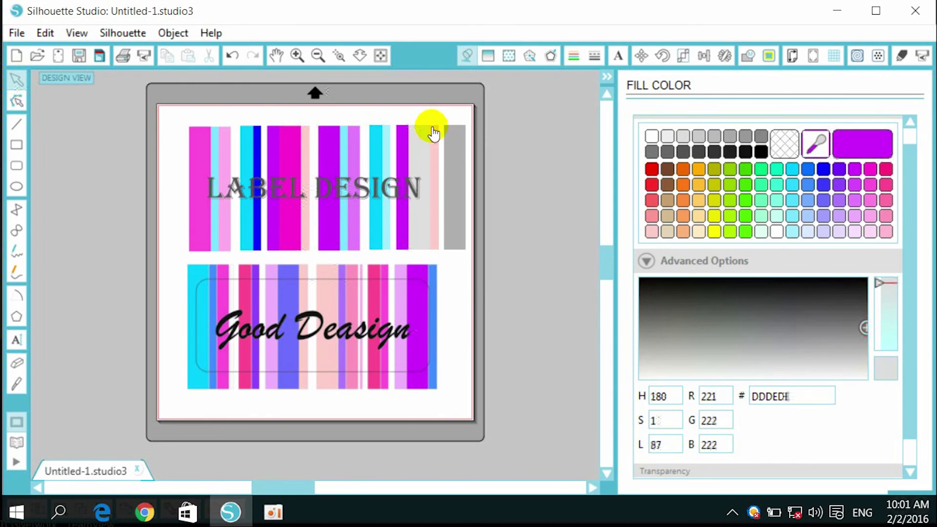
pyautogui.click(464, 138)
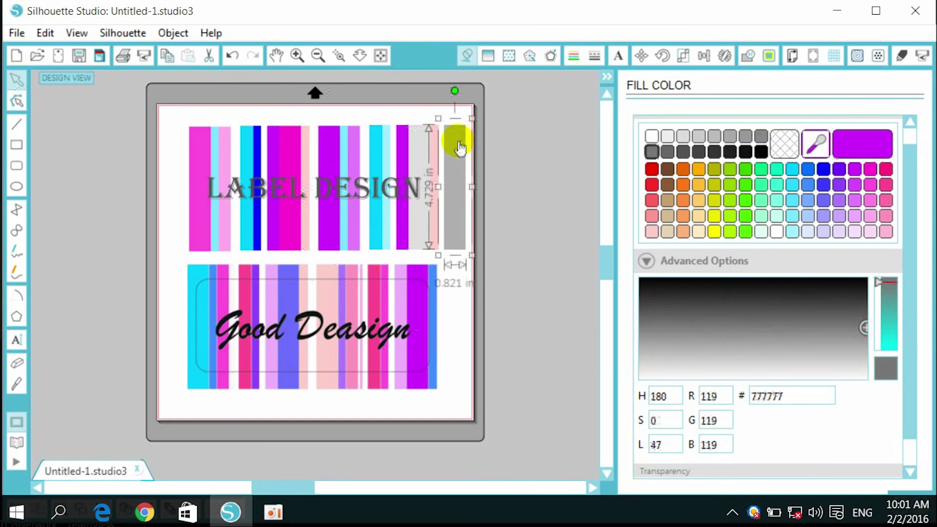
pyautogui.click(418, 119)
pyautogui.click(408, 261)
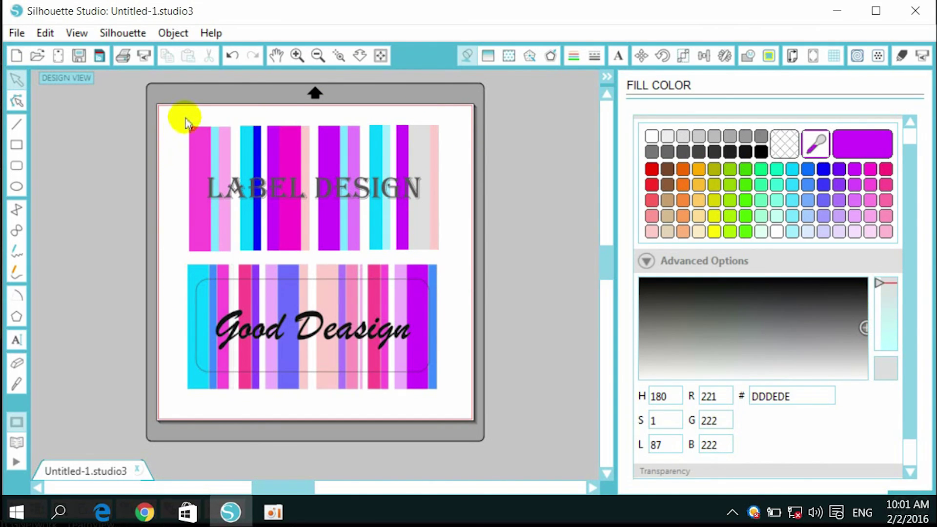
pyautogui.moveTo(180, 117); pyautogui.dragTo(450, 239)
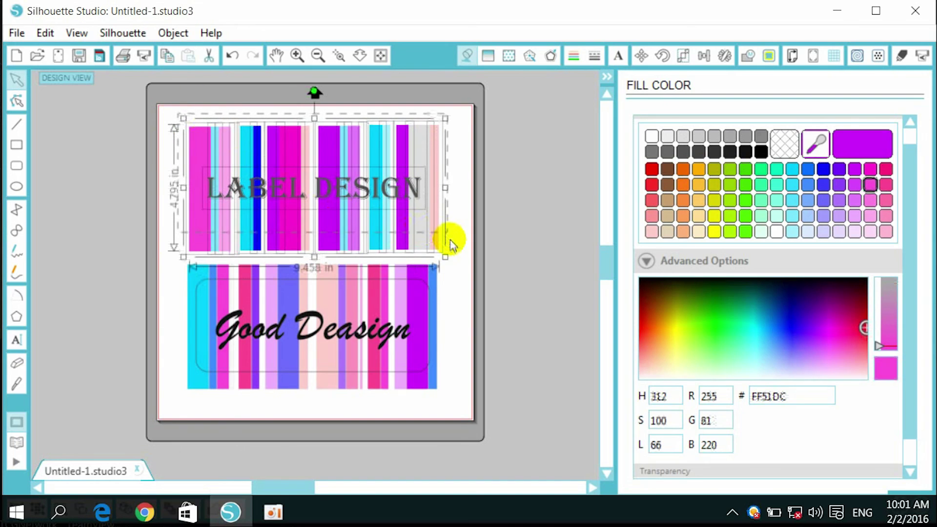
pyautogui.click(451, 266)
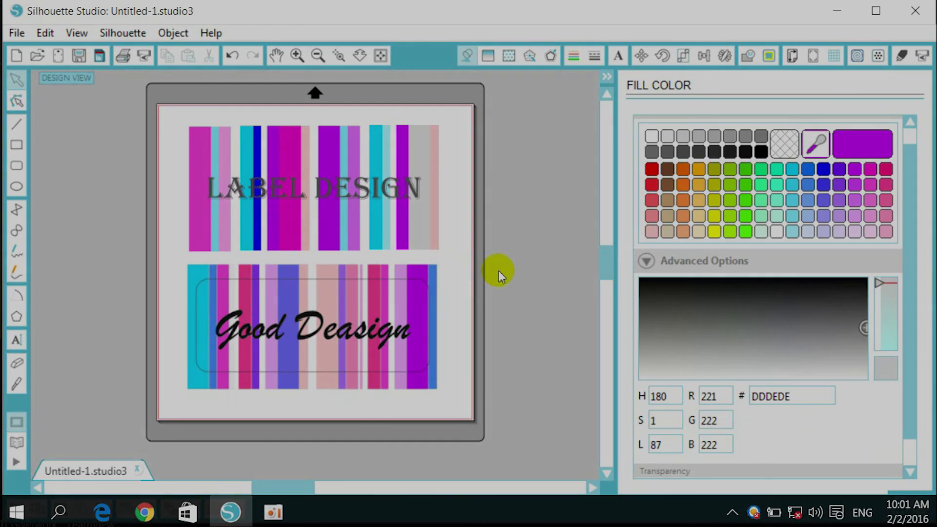
pyautogui.click(404, 205)
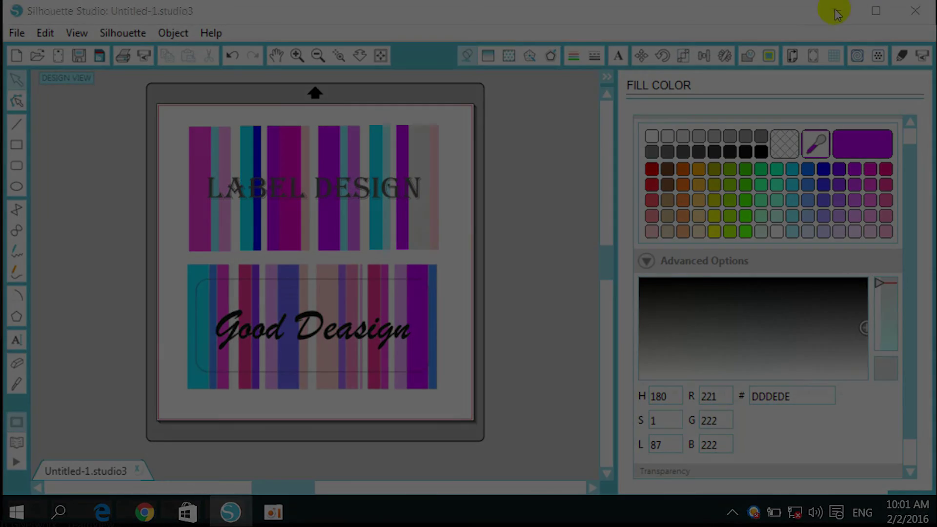
pyautogui.click(836, 10)
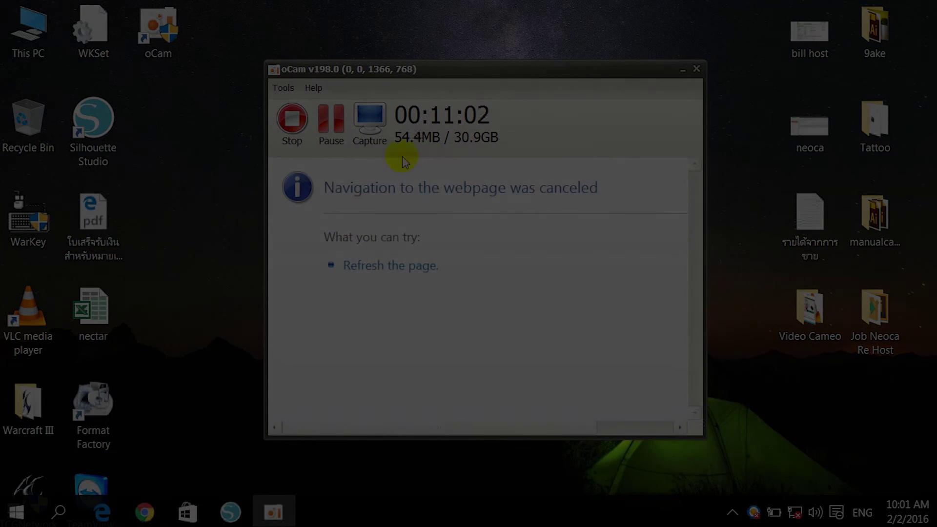